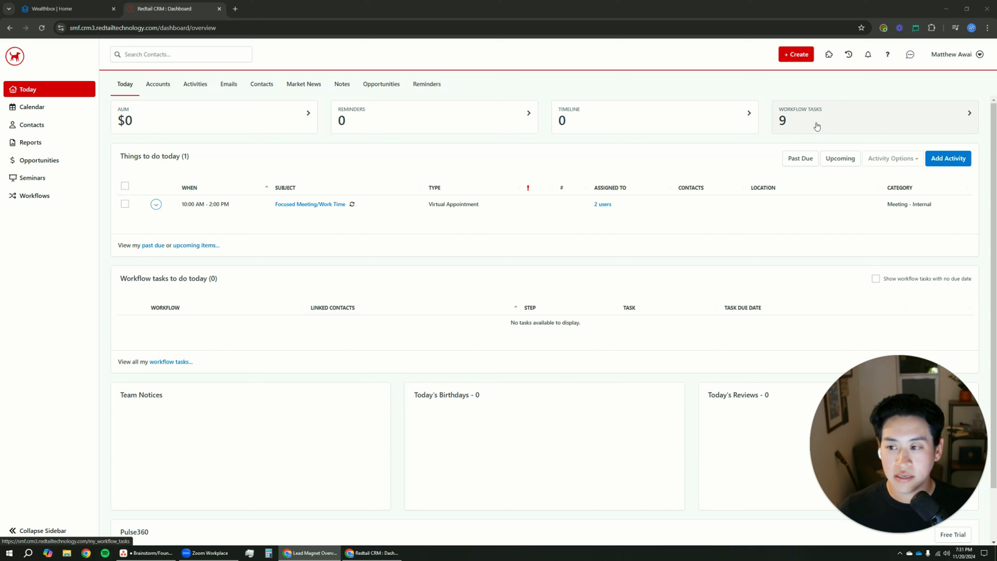
- Open the Activity Templates list from the account management page
{"action": "left_click", "coordinate": [980, 54]}
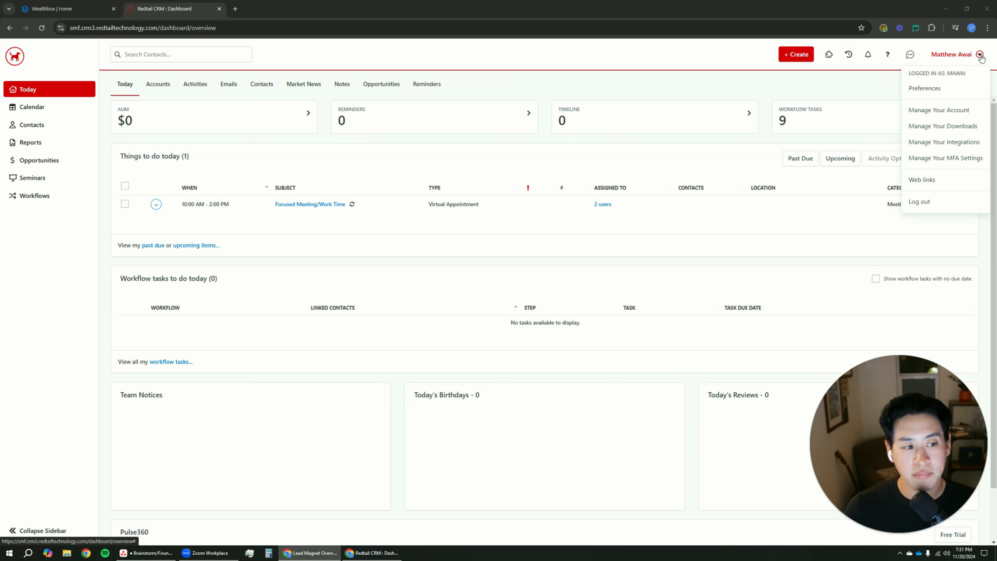
{"action": "left_click", "coordinate": [936, 112]}
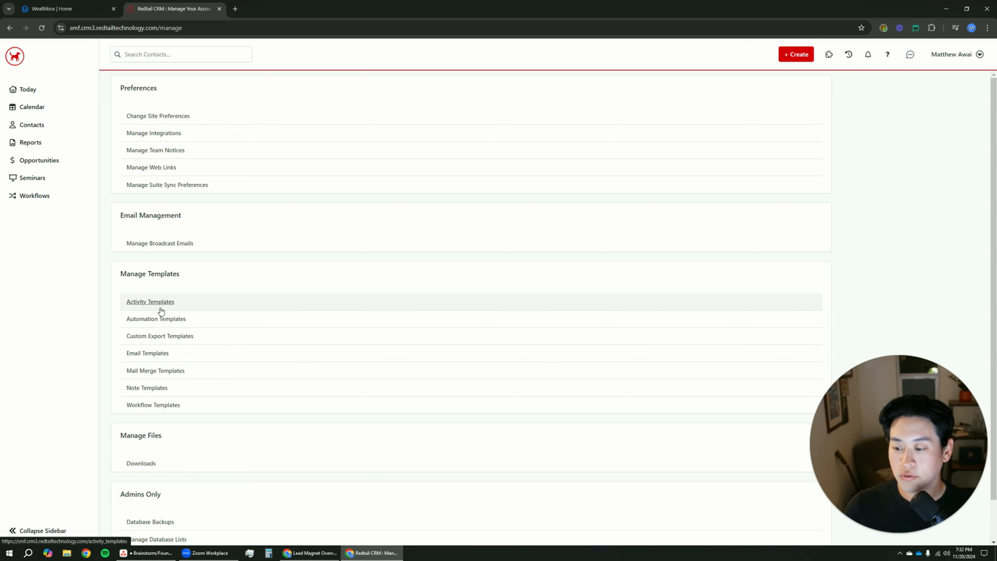
{"action": "left_click_drag", "start_coordinate": [122, 278], "coordinate": [192, 280]}
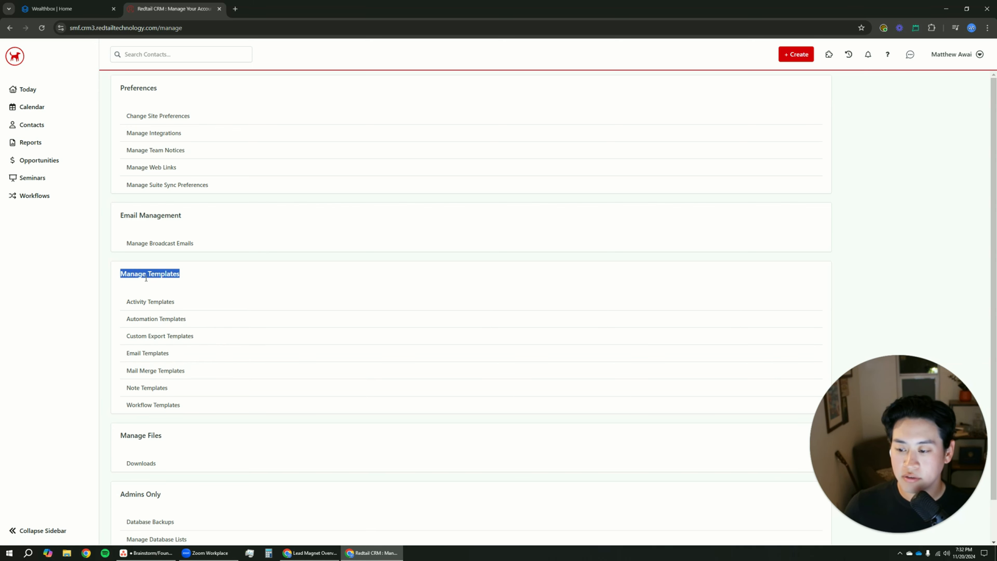
{"action": "left_click", "coordinate": [157, 306]}
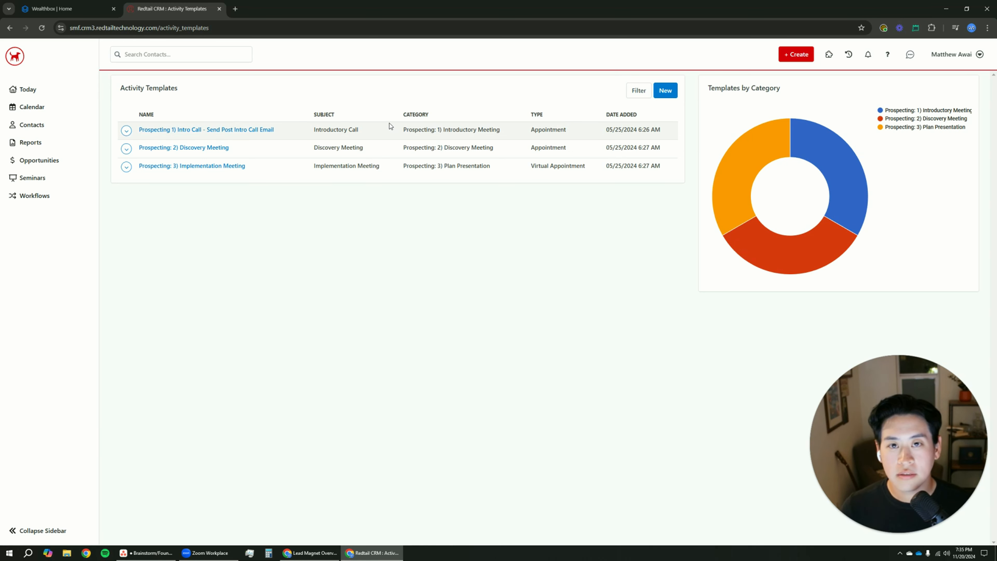
- View the name of the "Prospecting 1) Intro Call - Send Post Intro Call Email" template, and close it without saving
{"action": "left_click", "coordinate": [234, 129]}
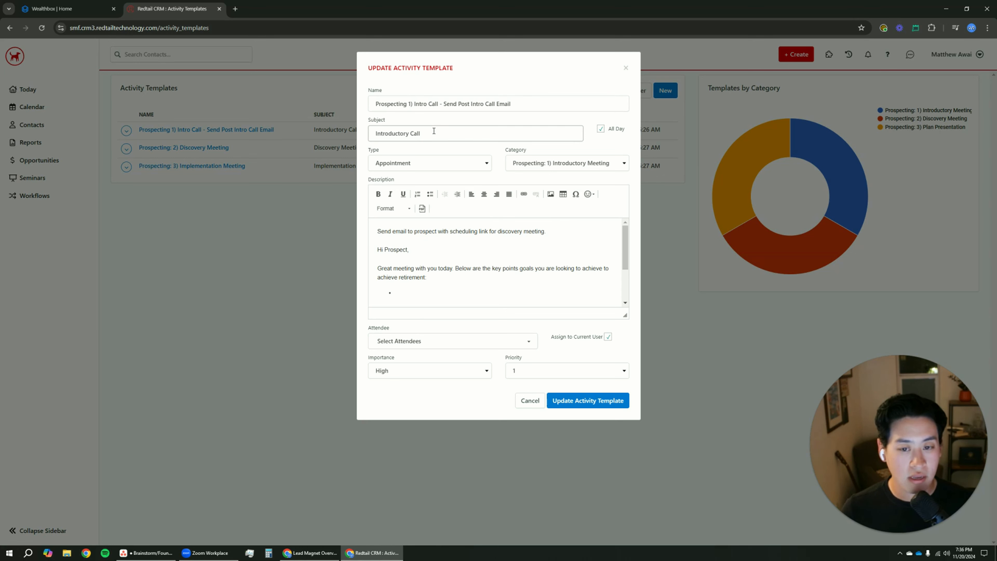
{"action": "triple_click", "coordinate": [398, 107]}
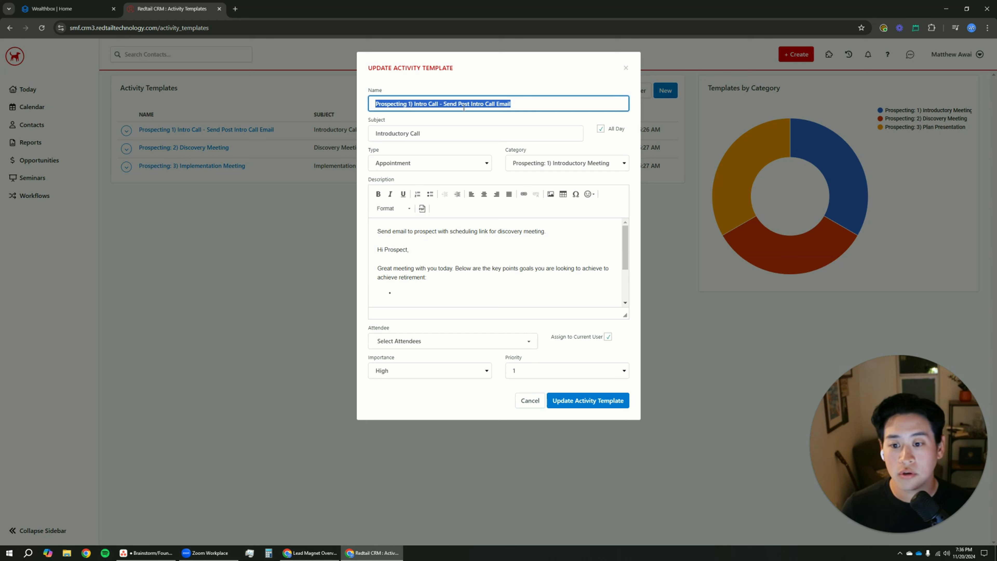
{"action": "key", "text": "Left"}
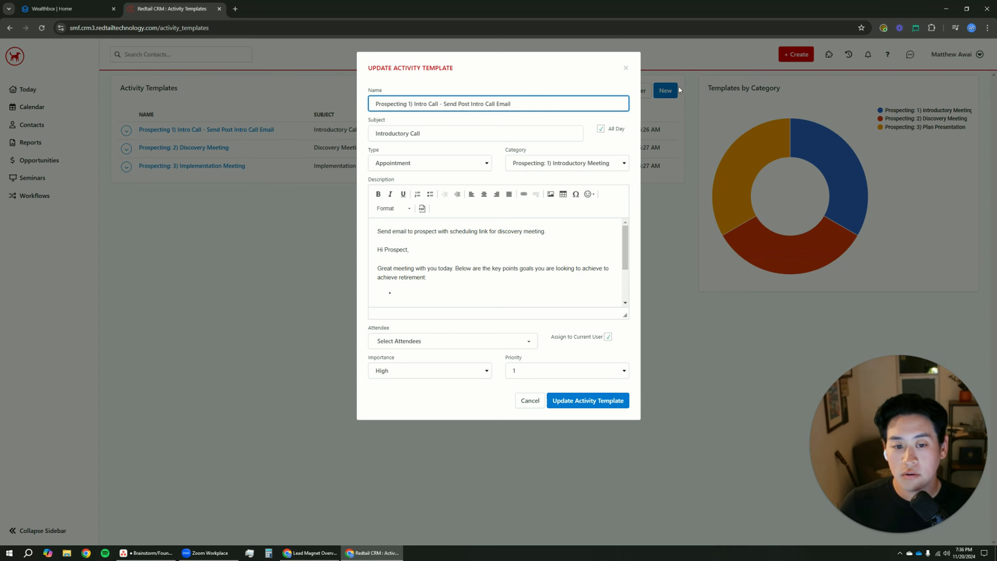
{"action": "left_click", "coordinate": [625, 69]}
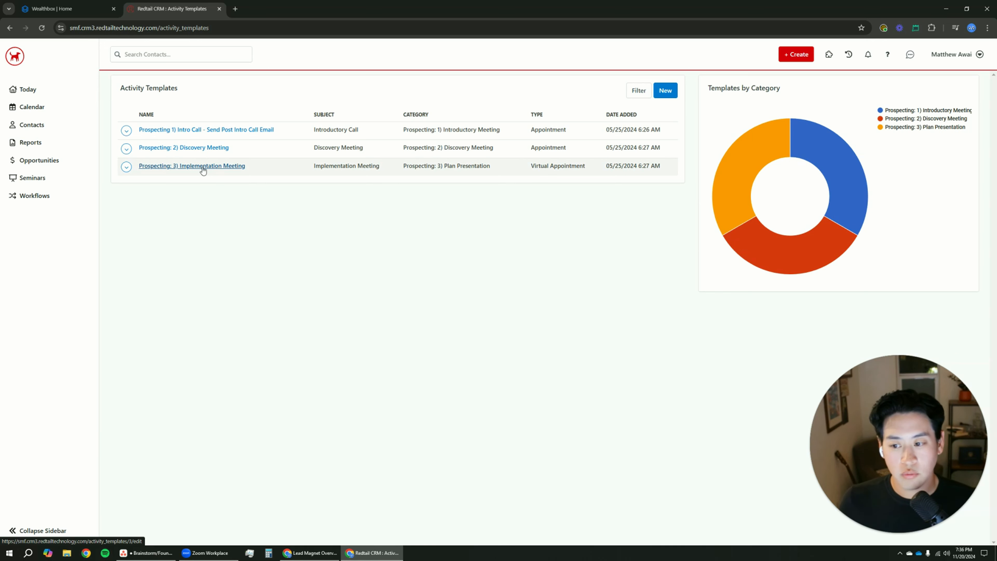
- Reopen the "Prospecting 1) Intro Call" template and review its name, subject and available categories
{"action": "left_click", "coordinate": [208, 131]}
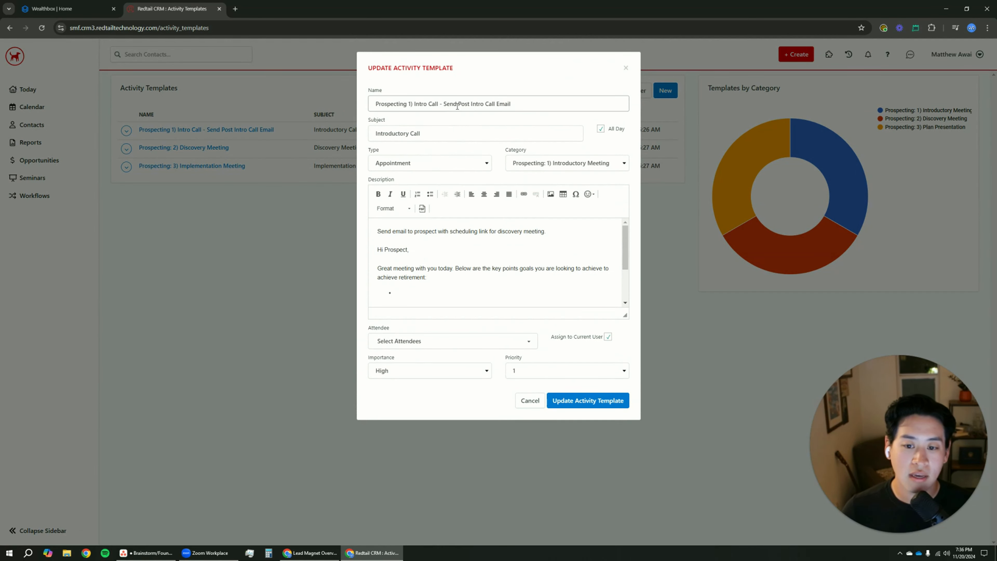
{"action": "triple_click", "coordinate": [457, 107]}
{"action": "triple_click", "coordinate": [445, 137]}
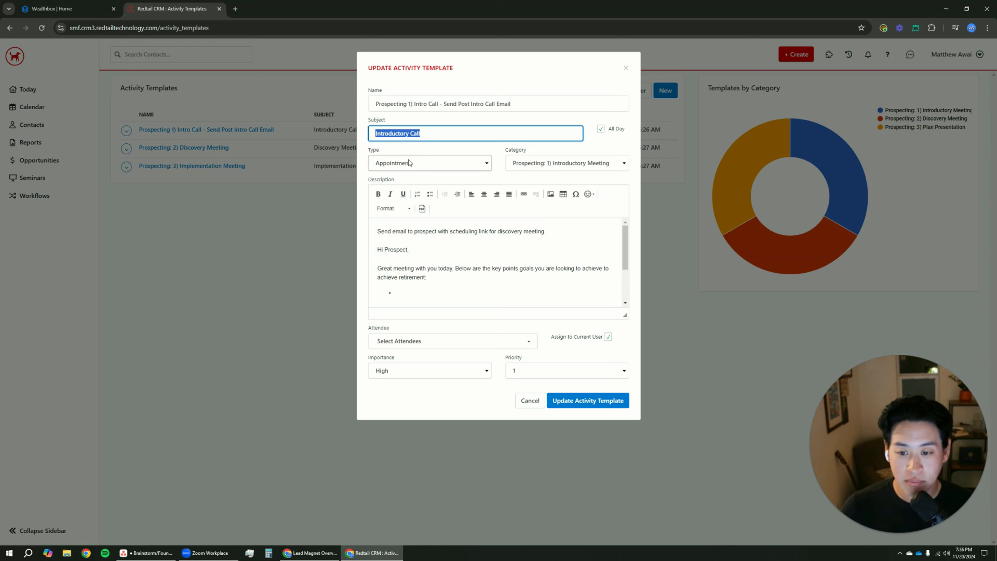
{"action": "left_click", "coordinate": [549, 164]}
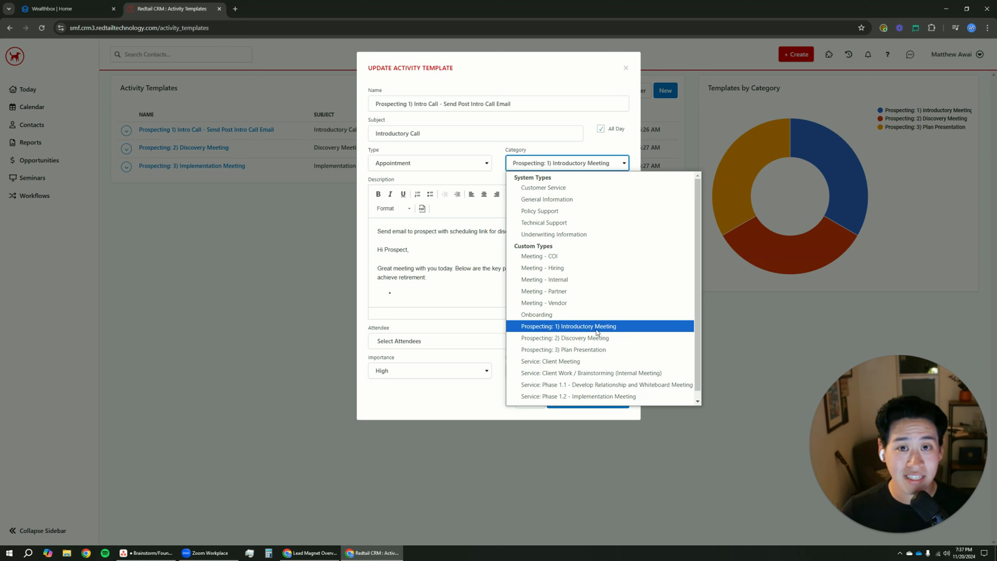
{"action": "double_click", "coordinate": [519, 150]}
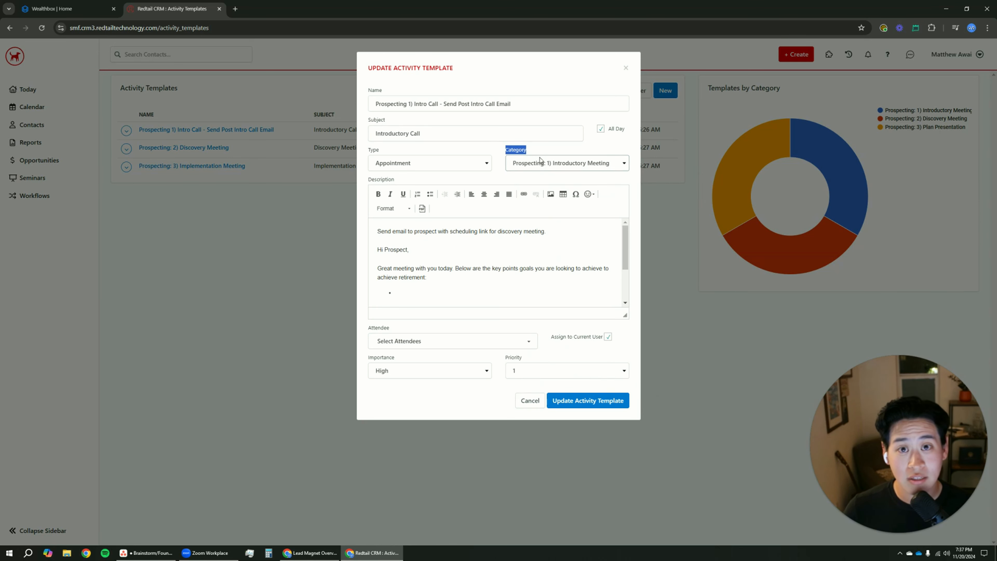
- Enlarge the template's description box and examine the follow-up email text from the opening instruction through the sign-off
{"action": "left_click", "coordinate": [464, 250]}
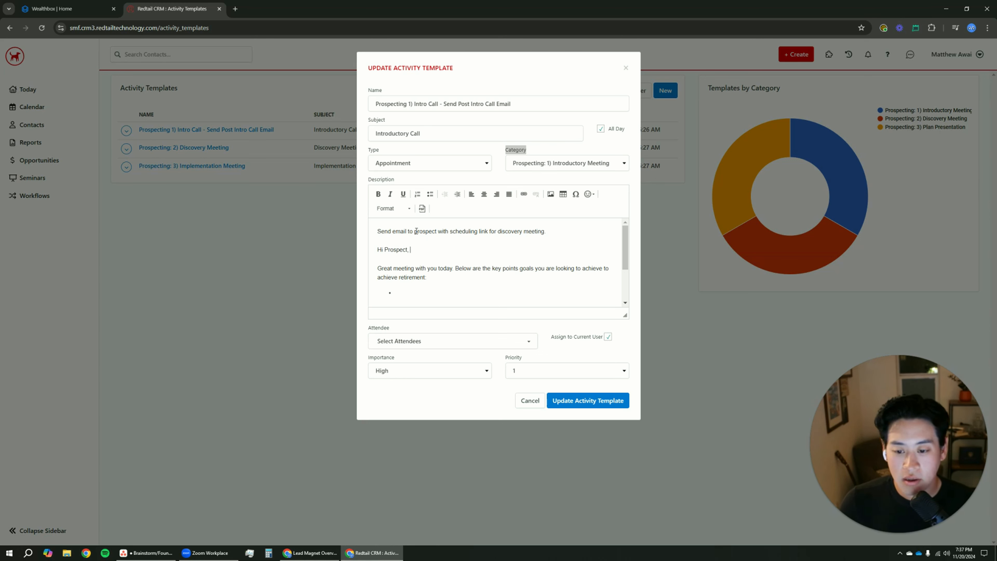
{"action": "triple_click", "coordinate": [400, 233]}
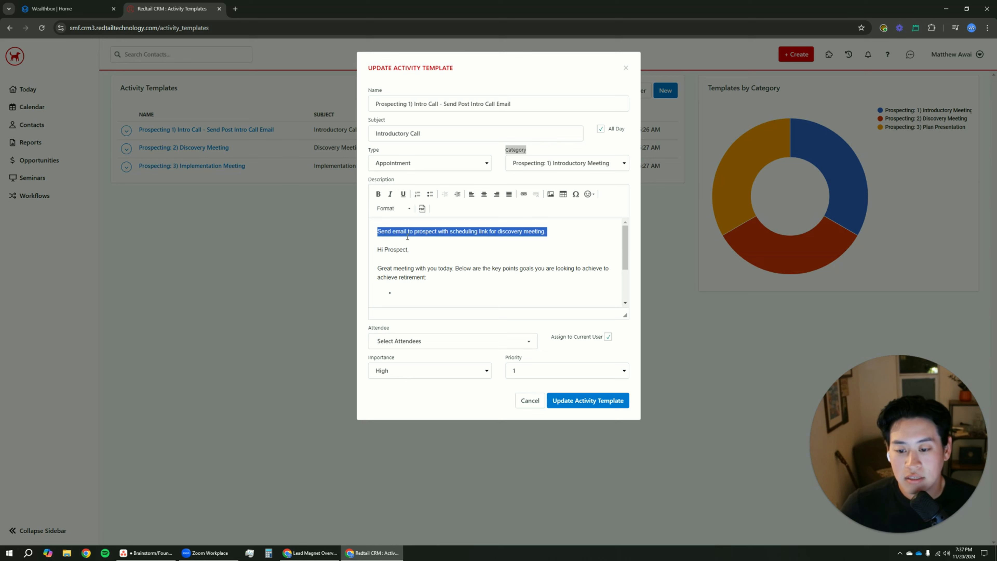
{"action": "left_click", "coordinate": [407, 237]}
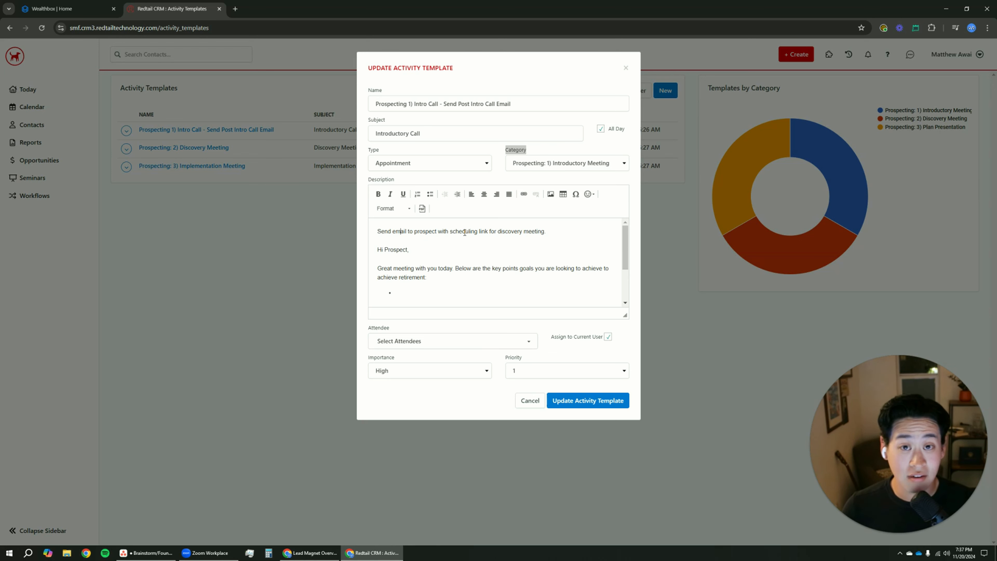
{"action": "scroll", "coordinate": [431, 244], "scroll_direction": "down", "scroll_amount": 2}
{"action": "scroll", "coordinate": [388, 258], "scroll_direction": "up", "scroll_amount": 2}
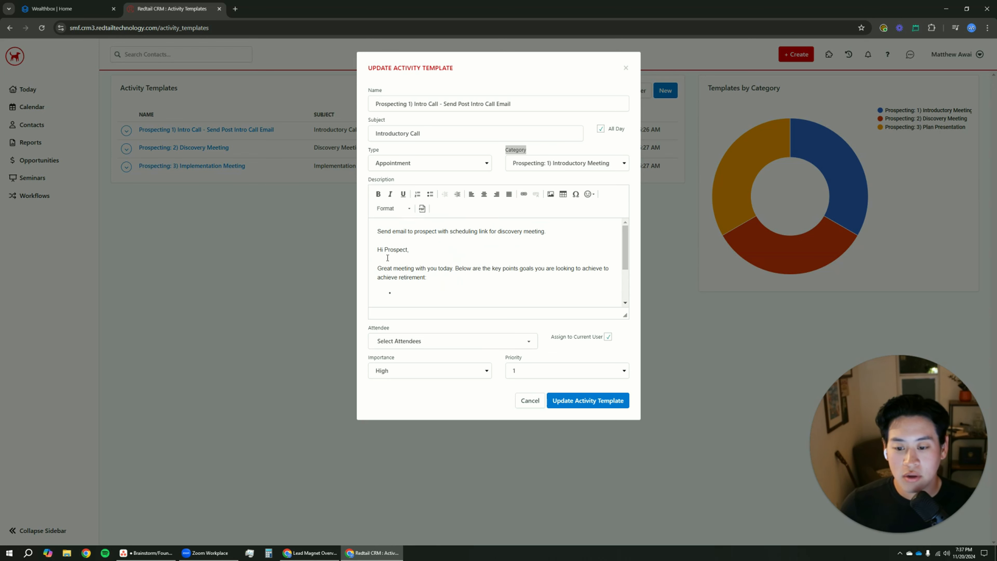
{"action": "left_click_drag", "start_coordinate": [377, 250], "coordinate": [430, 278]}
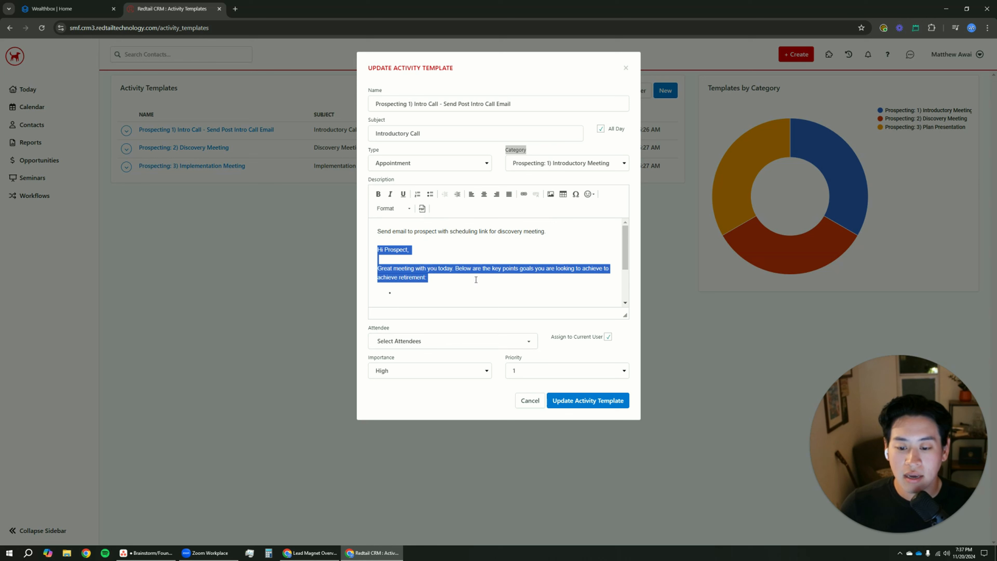
{"action": "left_click_drag", "start_coordinate": [625, 315], "coordinate": [621, 396]}
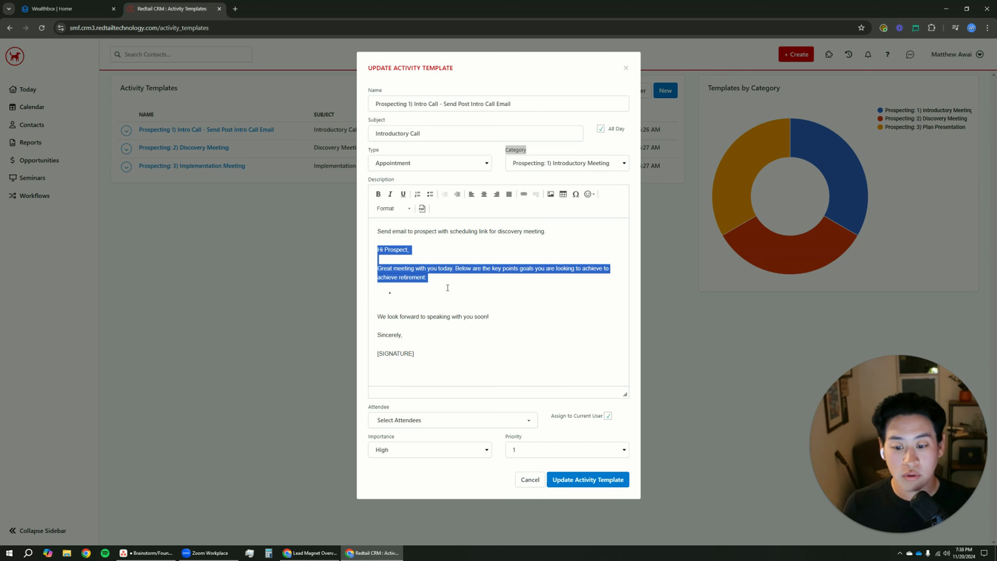
{"action": "left_click", "coordinate": [427, 290]}
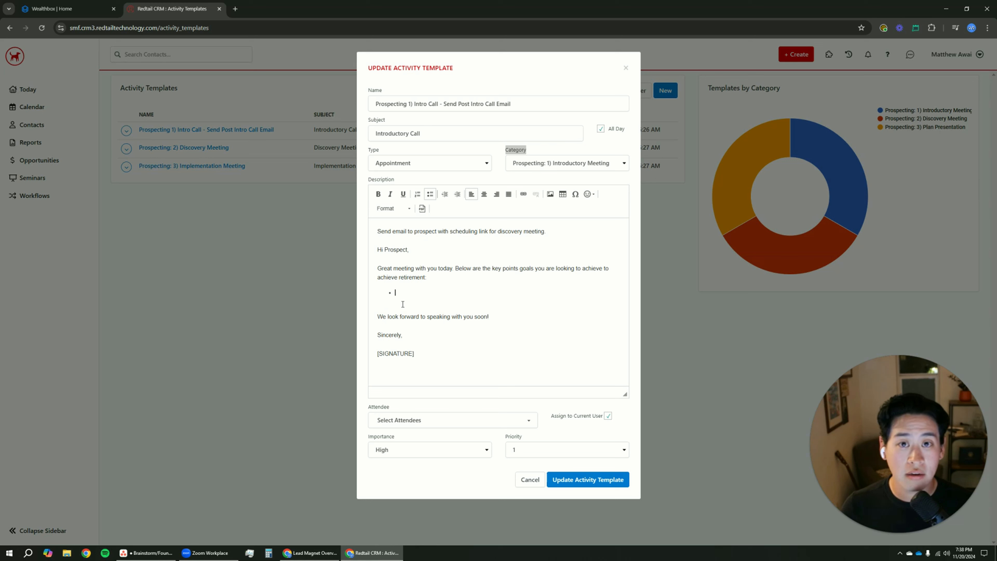
{"action": "triple_click", "coordinate": [394, 316]}
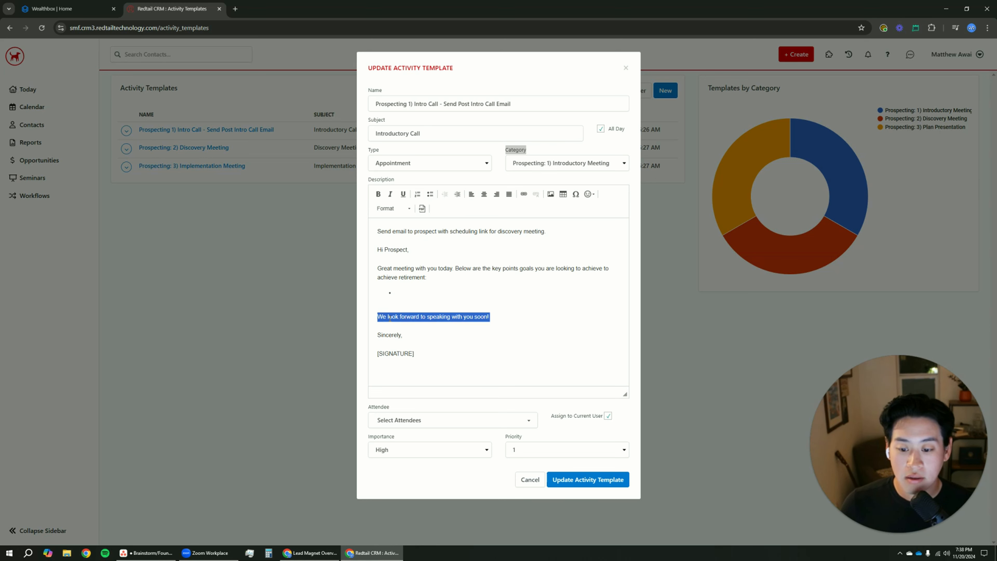
{"action": "triple_click", "coordinate": [395, 337]}
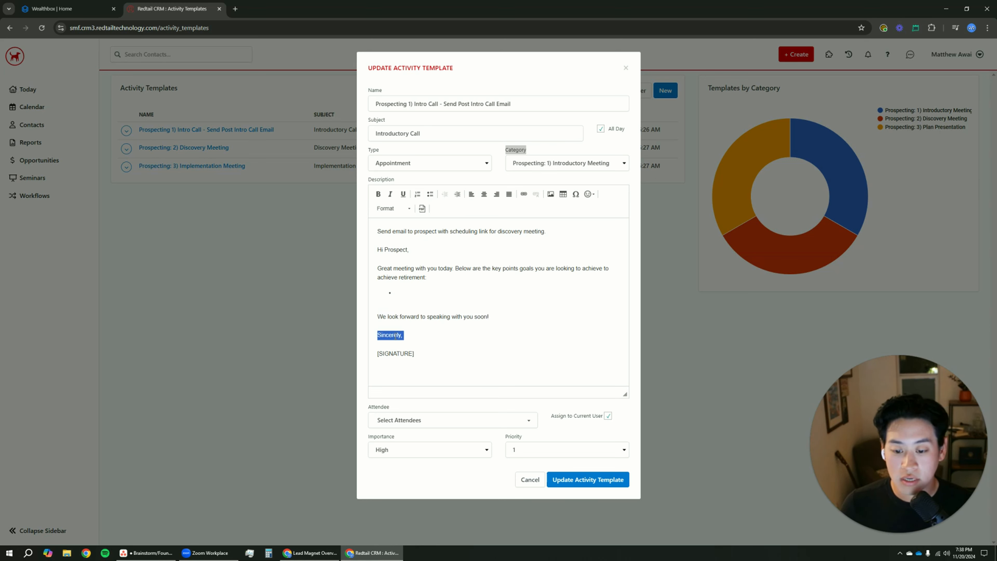
{"action": "left_click", "coordinate": [424, 318]}
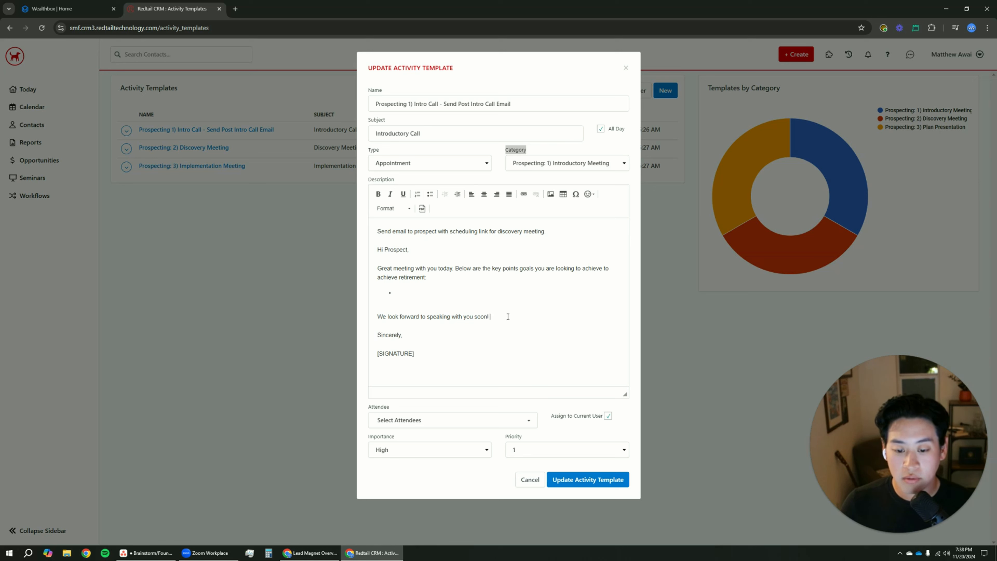
{"action": "left_click_drag", "start_coordinate": [490, 317], "coordinate": [516, 327]}
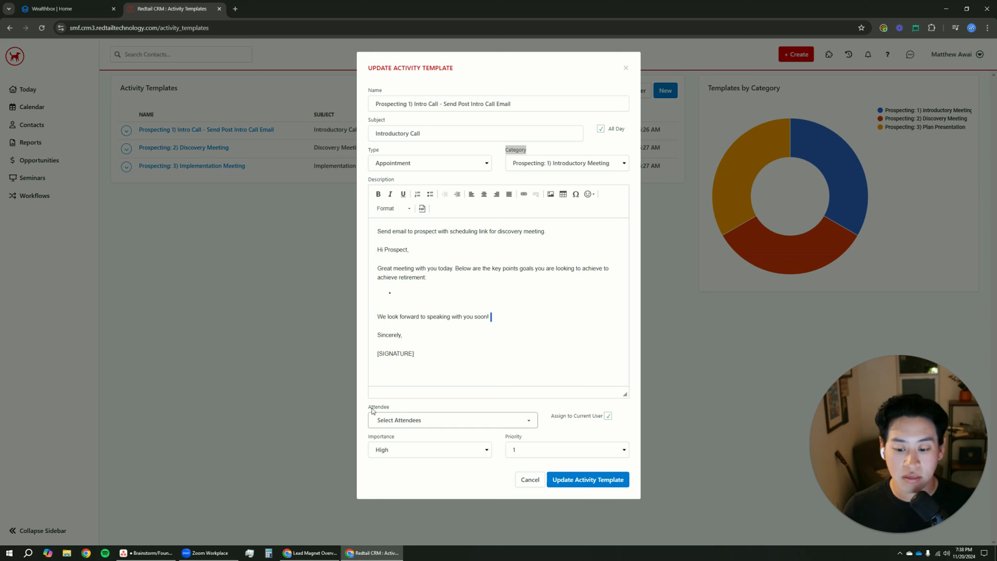
- Add the second listed team member as an attendee of the Intro Call template
{"action": "left_click", "coordinate": [405, 426]}
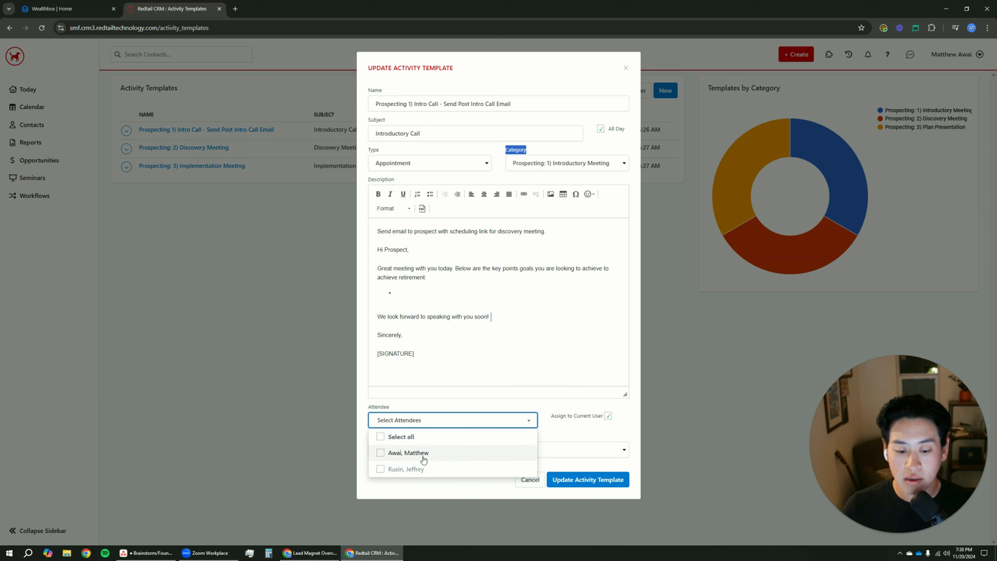
{"action": "left_click", "coordinate": [553, 436]}
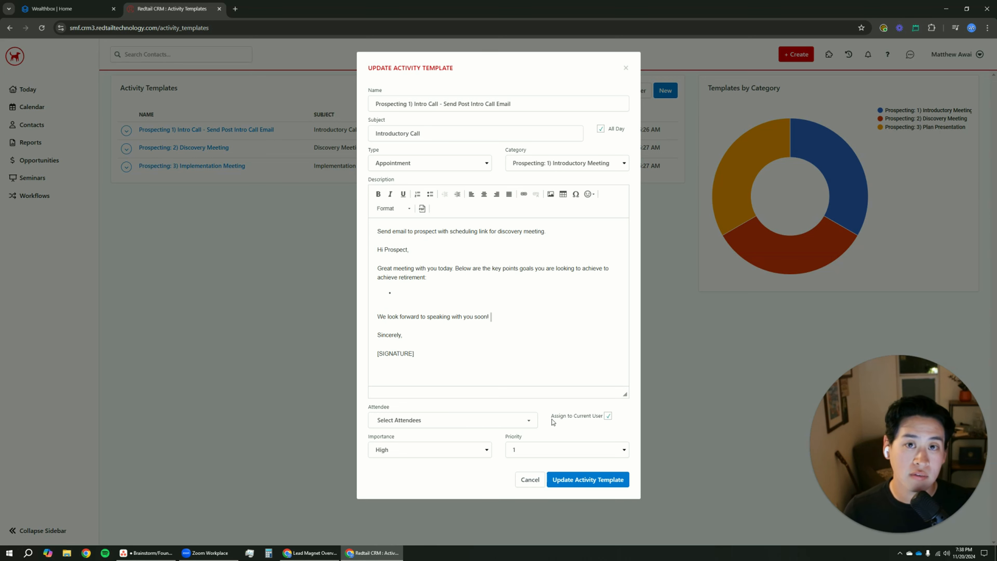
{"action": "left_click", "coordinate": [499, 420]}
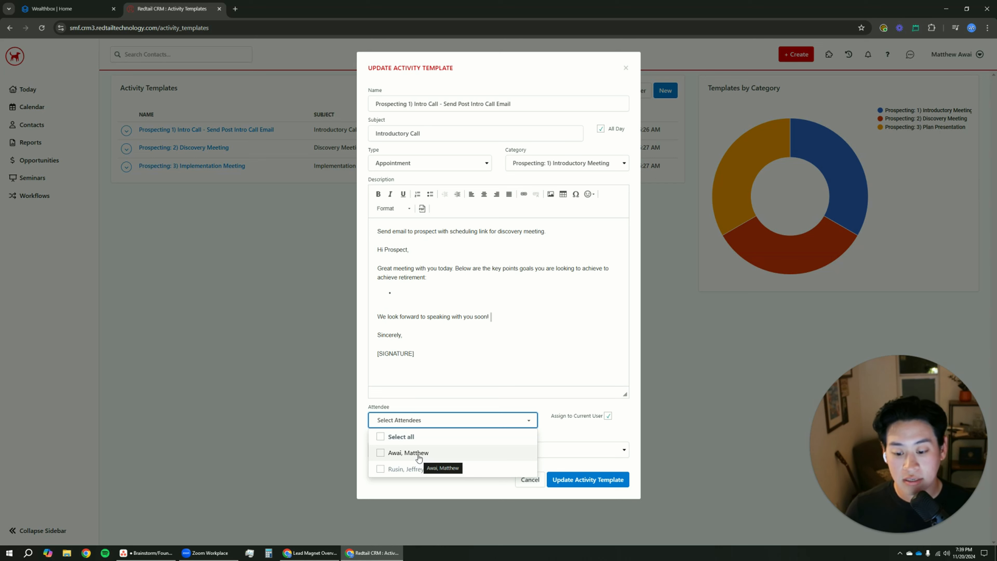
{"action": "left_click", "coordinate": [401, 469]}
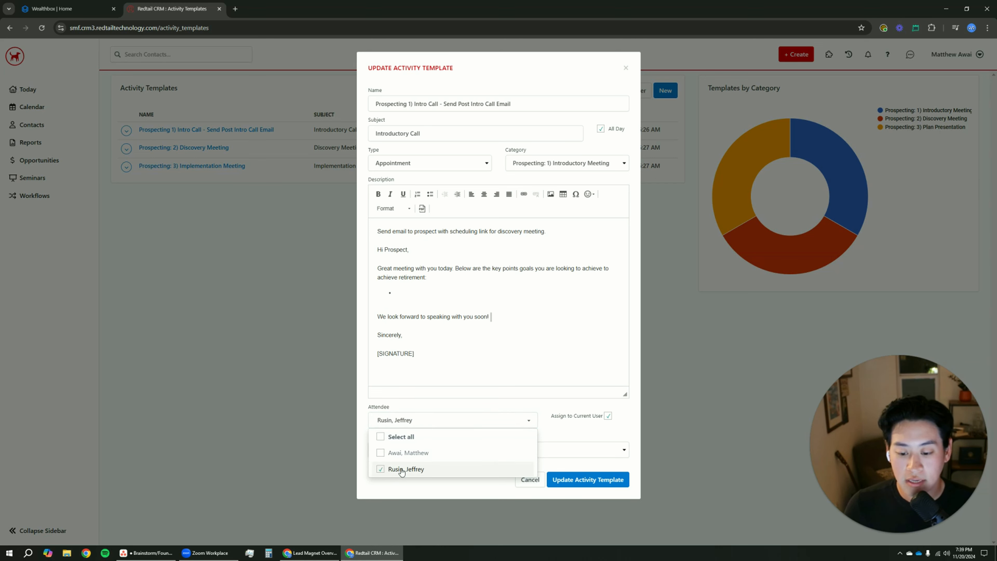
{"action": "left_click", "coordinate": [564, 435]}
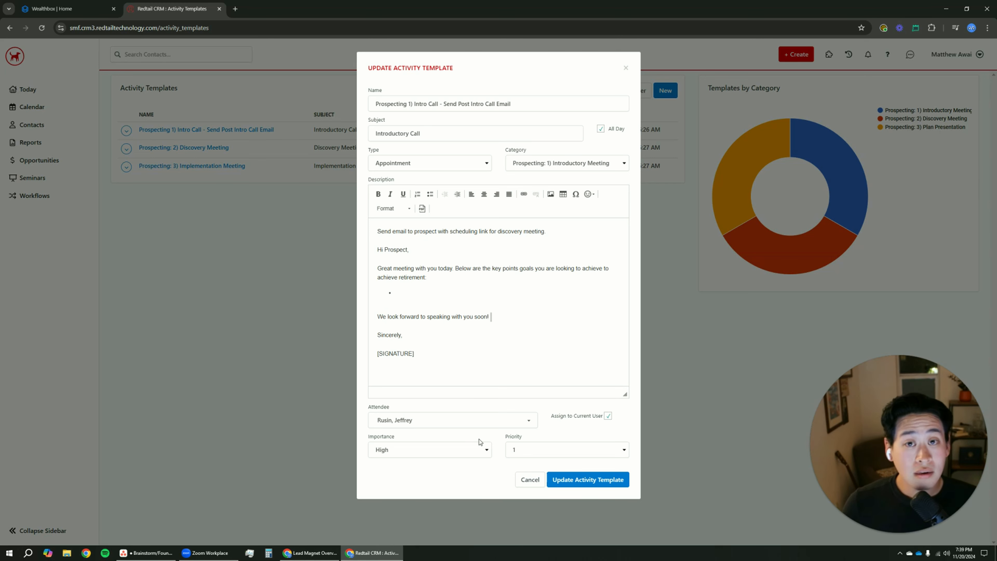
- Examine the template's importance and priority options, keeping importance at High and priority at 1
{"action": "left_click", "coordinate": [475, 450]}
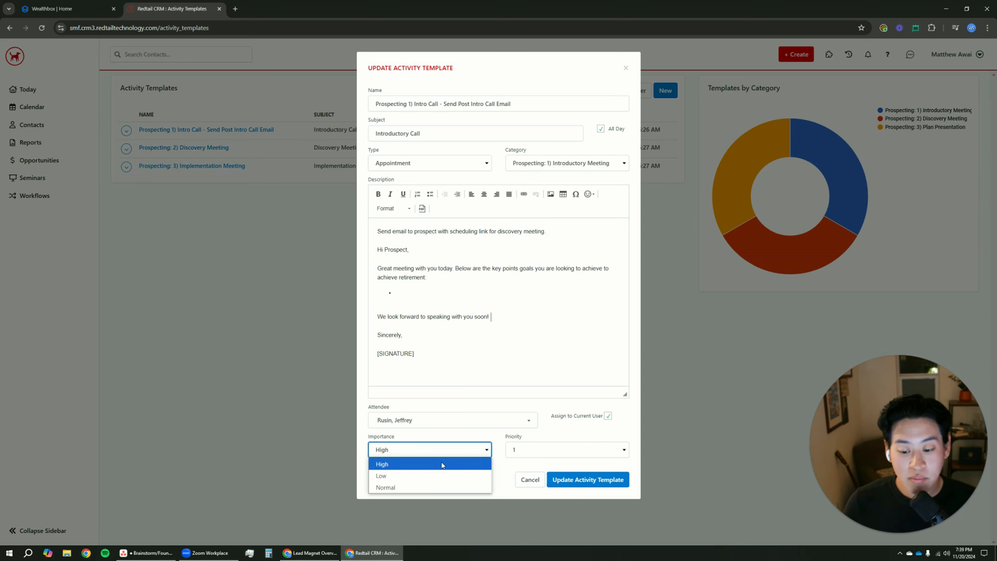
{"action": "left_click", "coordinate": [420, 464]}
{"action": "left_click", "coordinate": [569, 450]}
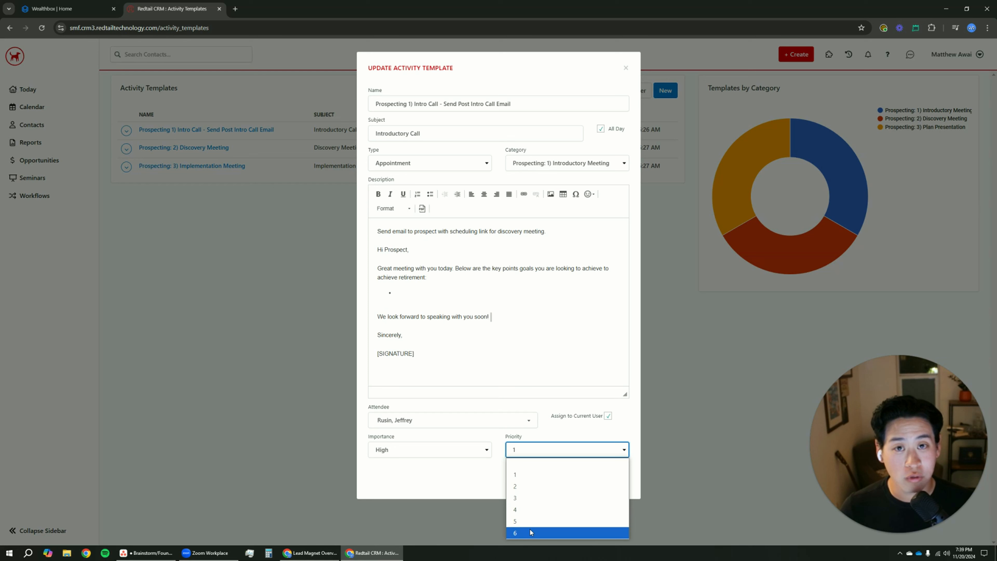
{"action": "left_click", "coordinate": [435, 461]}
{"action": "left_click", "coordinate": [435, 455]}
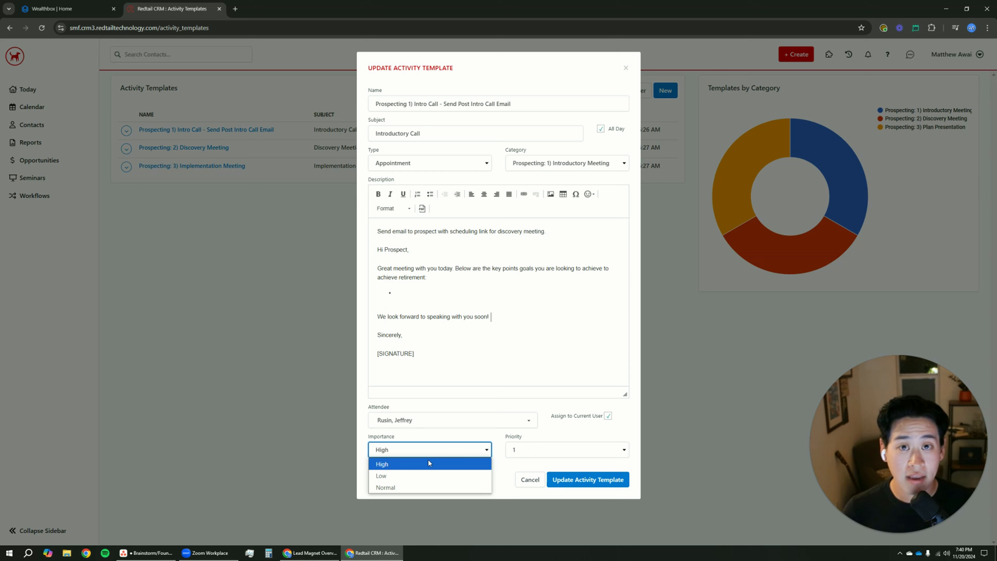
{"action": "left_click", "coordinate": [529, 450]}
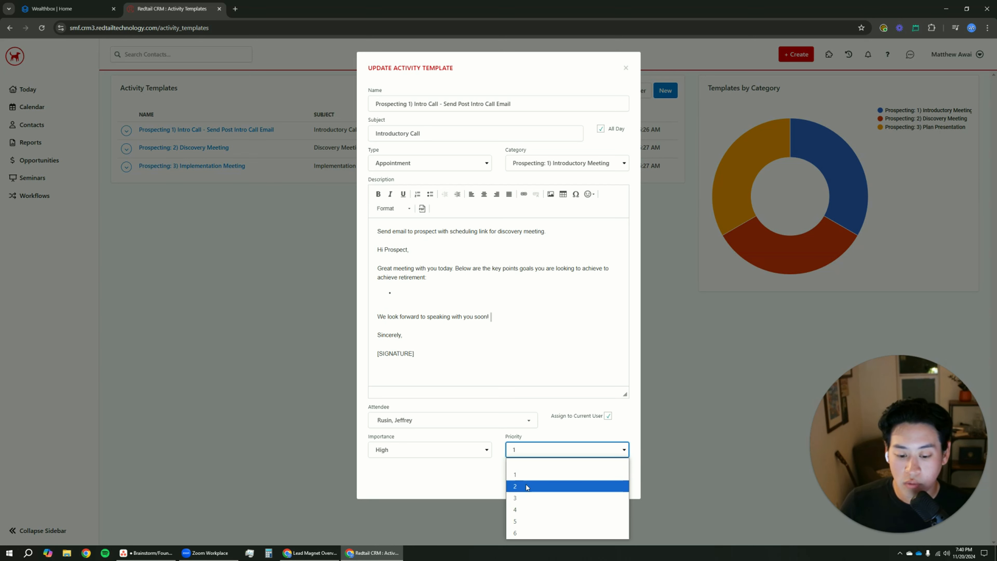
{"action": "left_click", "coordinate": [516, 465]}
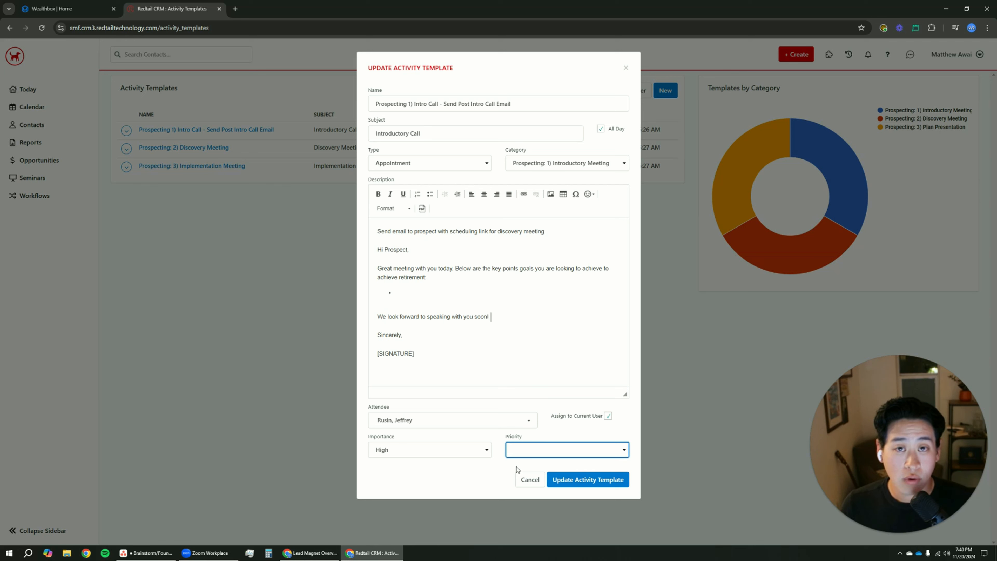
{"action": "key", "text": "Down"}
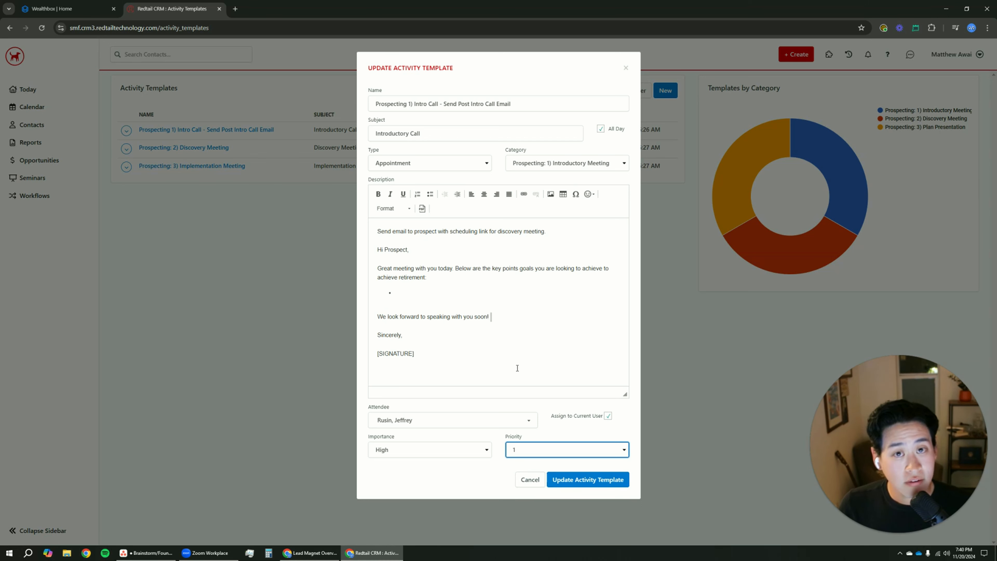
- Switch to Wealthbox, open the workspace's Customizations settings and locate the Customize Data section
{"action": "left_click", "coordinate": [98, 5]}
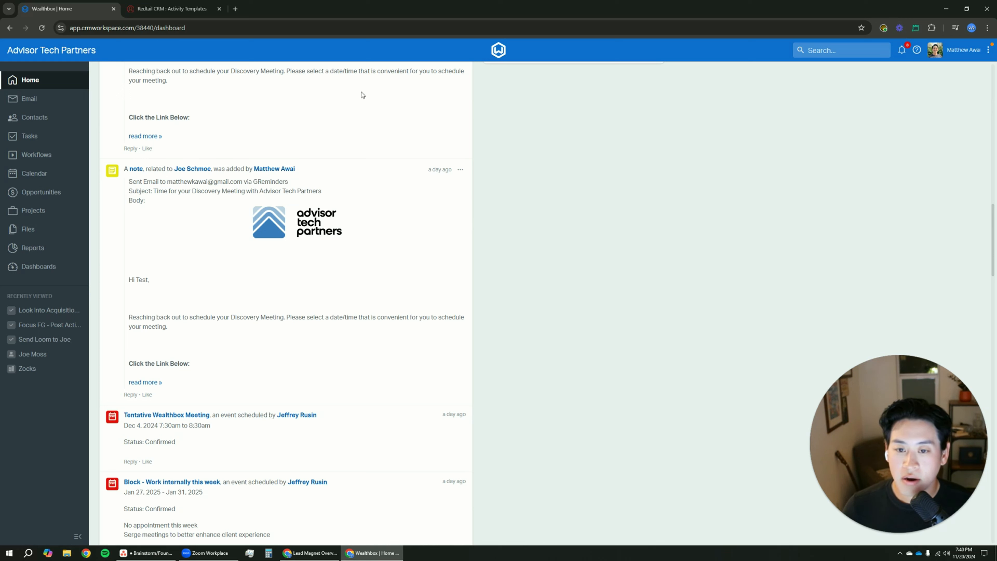
{"action": "left_click", "coordinate": [987, 53]}
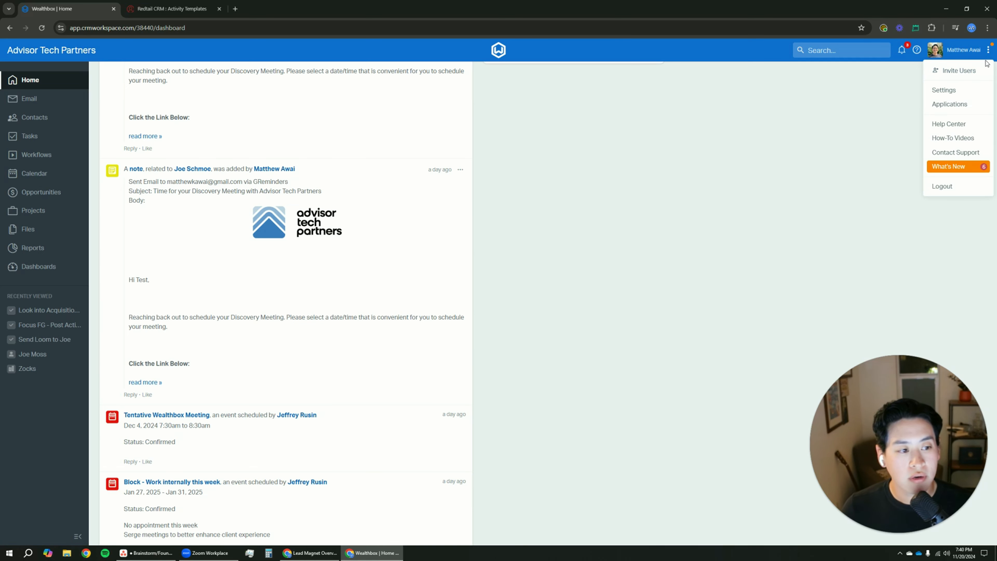
{"action": "left_click", "coordinate": [958, 93]}
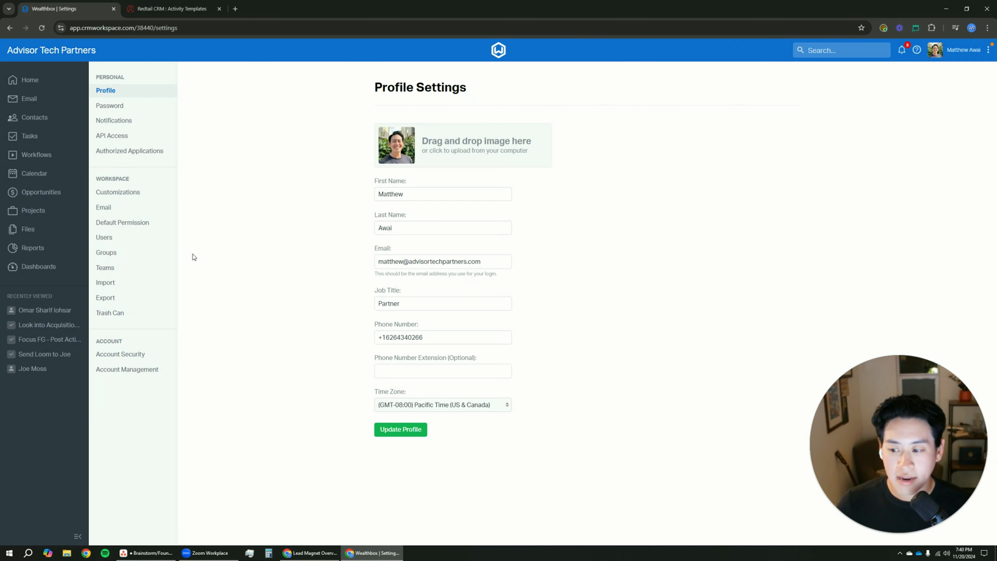
{"action": "left_click", "coordinate": [132, 193]}
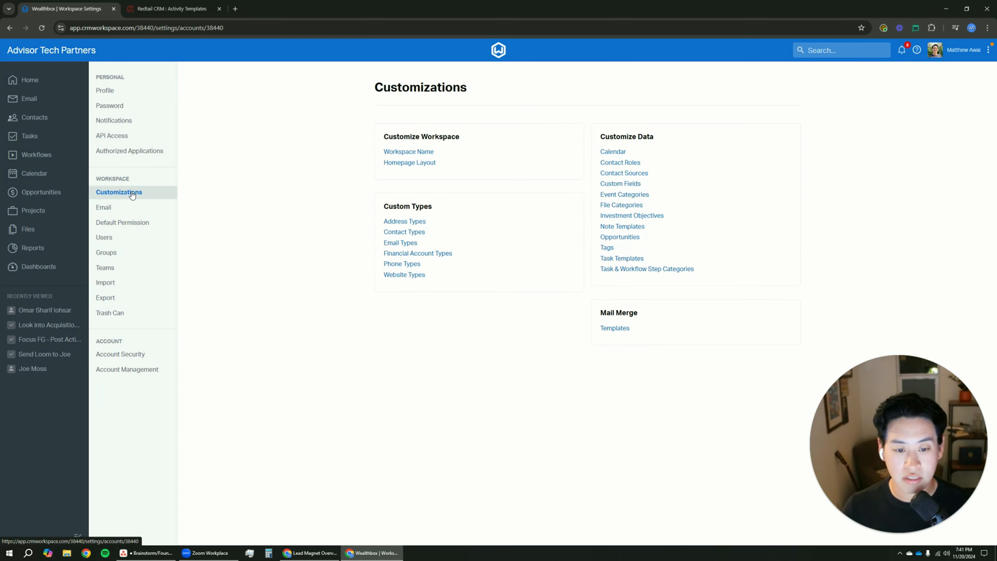
{"action": "triple_click", "coordinate": [635, 137]}
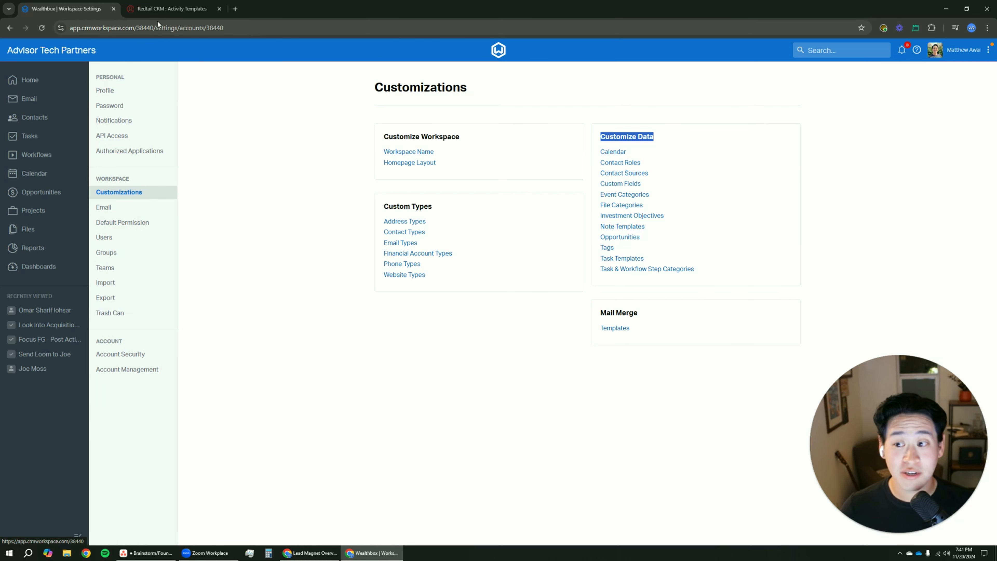
- Glance back at the Redtail template, return to Wealthbox and start a new task template from the Task Templates customization
{"action": "left_click", "coordinate": [157, 13]}
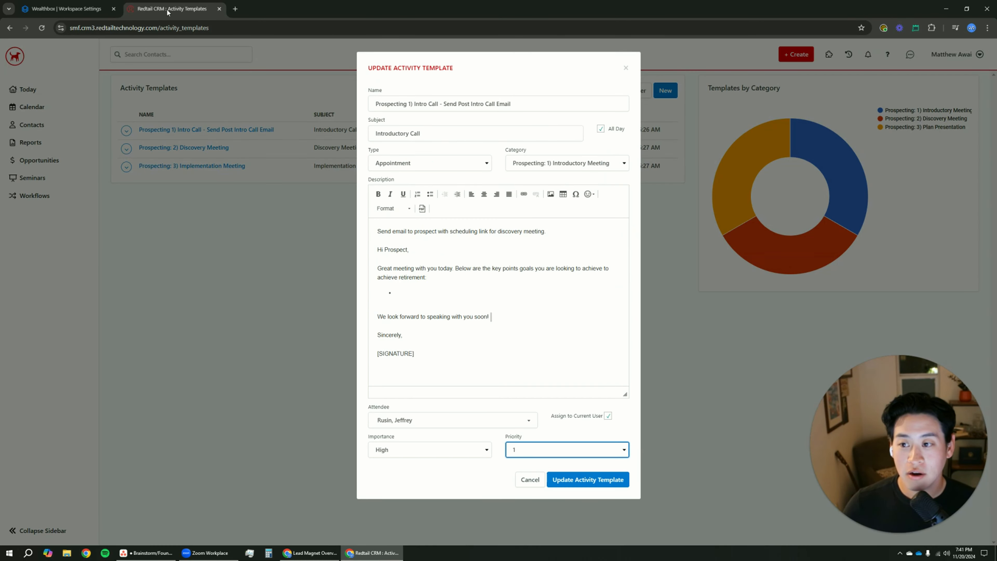
{"action": "left_click", "coordinate": [67, 9]}
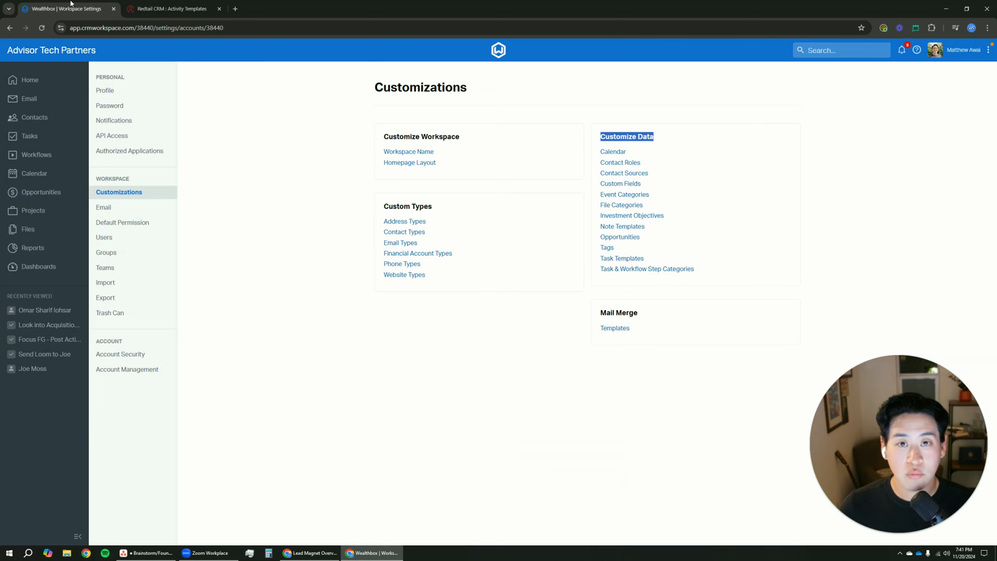
{"action": "left_click", "coordinate": [622, 260]}
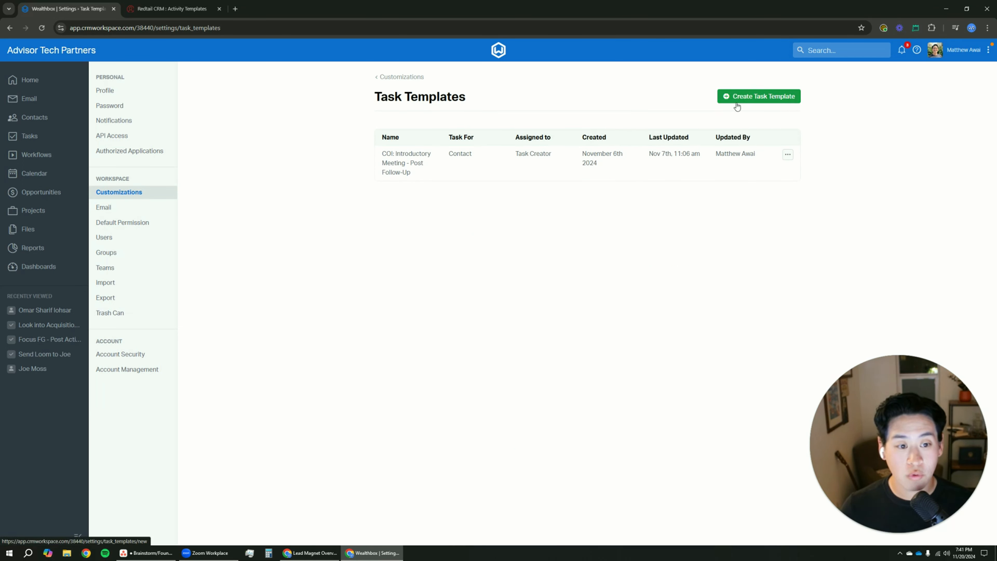
{"action": "left_click", "coordinate": [772, 101]}
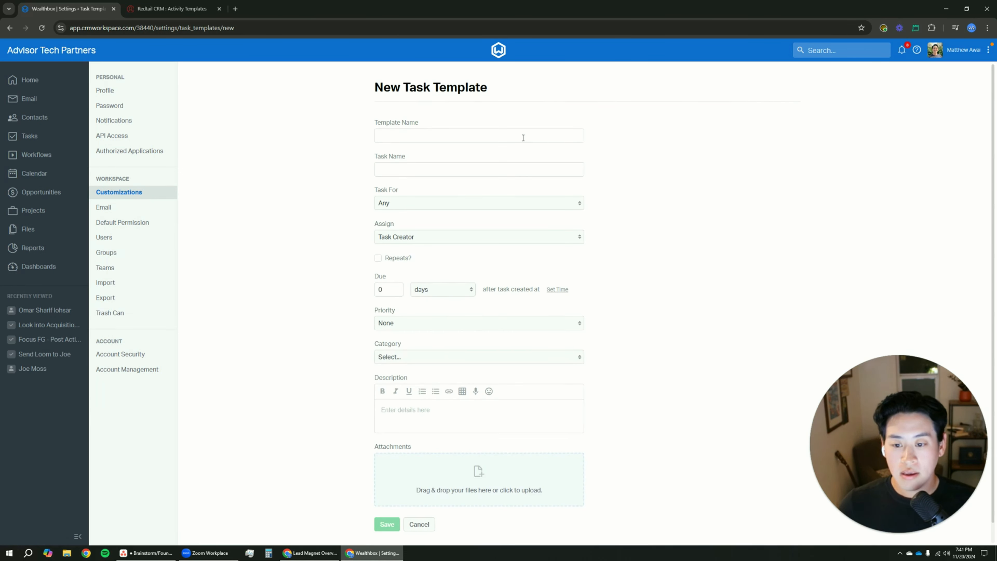
- Copy the template name "Prospecting 1) Intro Call - Send Post Intro Call Email" from Redtail into Wealthbox's Template Name
{"action": "left_click", "coordinate": [171, 9]}
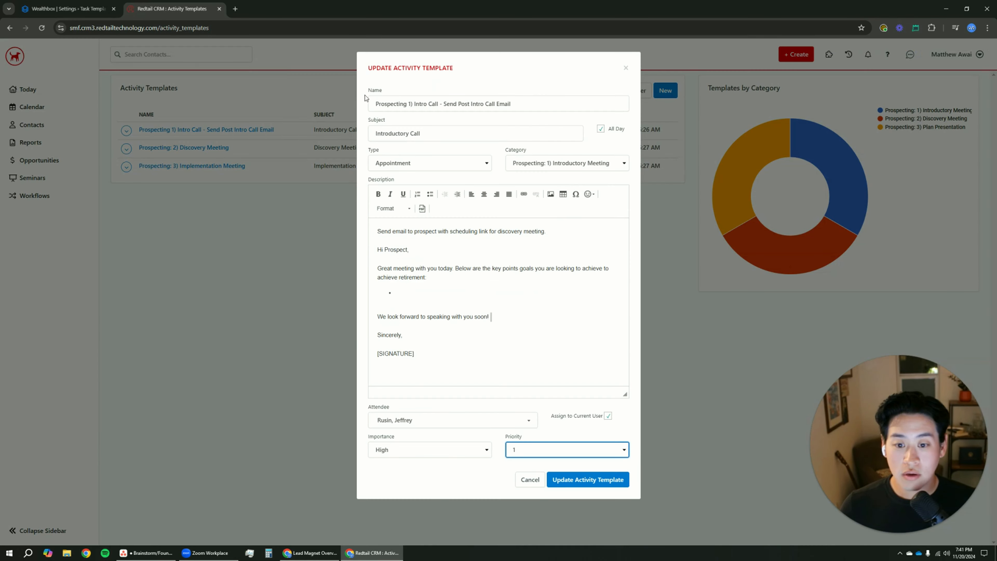
{"action": "left_click", "coordinate": [455, 105]}
{"action": "key", "text": "ctrl+a"}
{"action": "key", "text": "ctrl+c"}
{"action": "left_click", "coordinate": [66, 8]}
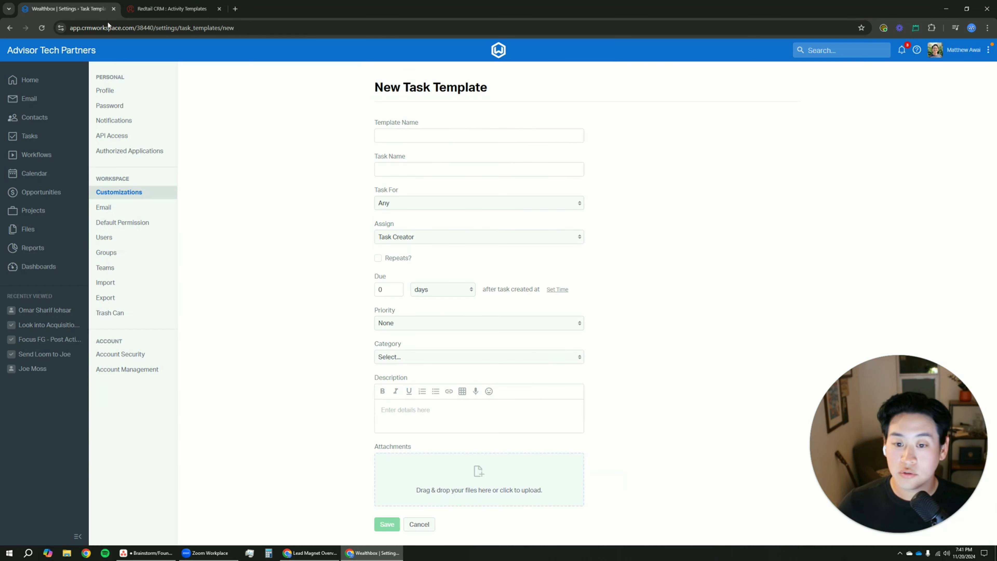
{"action": "key", "text": "ctrl+v"}
- Copy the subject "Introductory Call" from the Redtail template into the Task Name of the new Wealthbox template
{"action": "key", "text": "ctrl+Tab"}
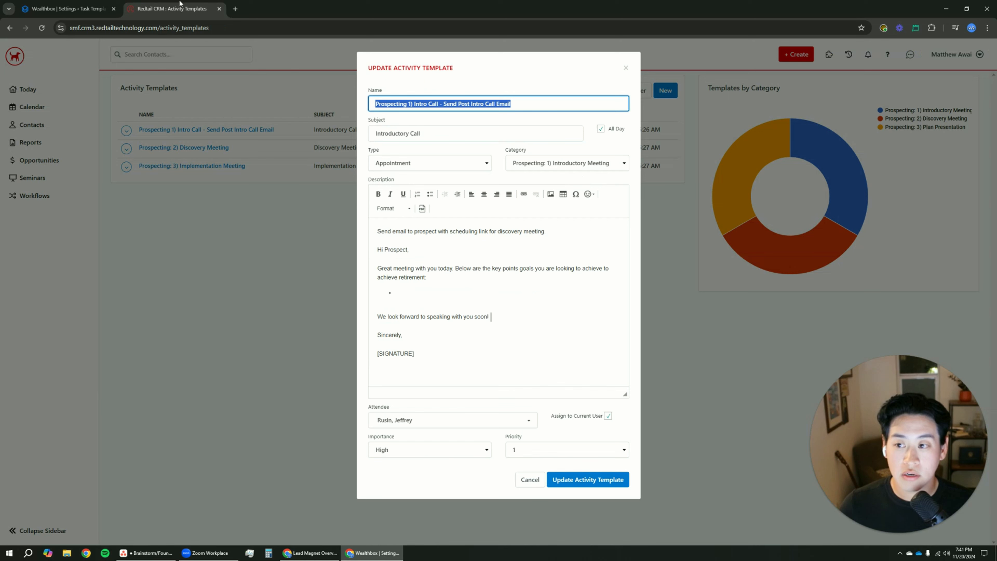
{"action": "left_click", "coordinate": [422, 135]}
{"action": "key", "text": "ctrl+a"}
{"action": "key", "text": "ctrl+c"}
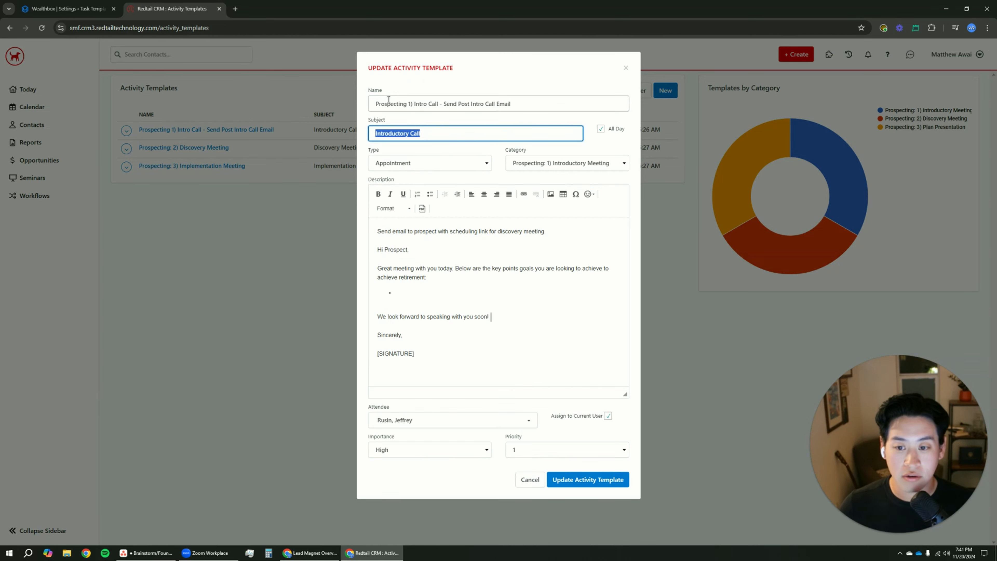
{"action": "left_click", "coordinate": [67, 9]}
{"action": "left_click", "coordinate": [394, 170]}
{"action": "key", "text": "ctrl+v"}
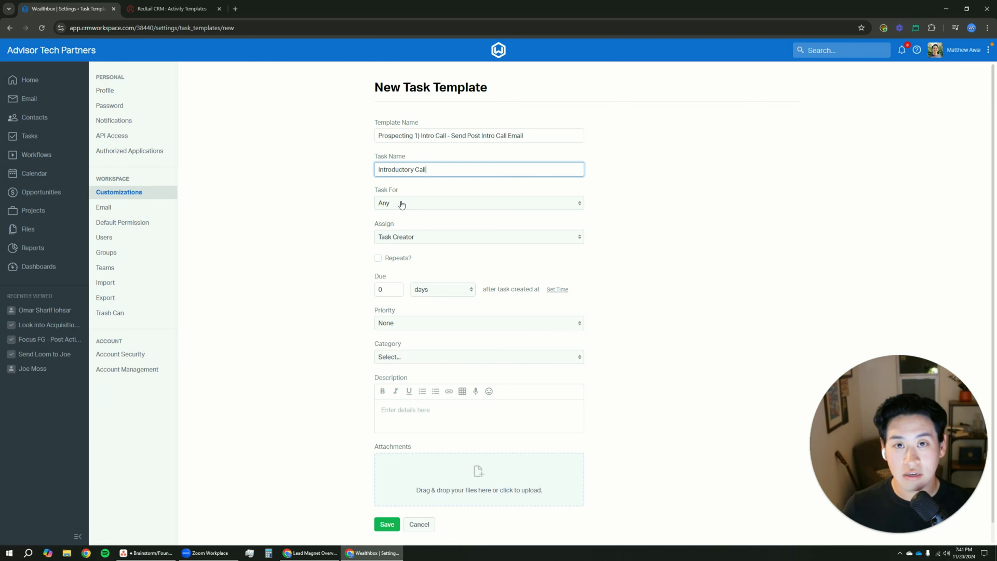
{"action": "key", "text": "Tab"}
- Point out the Task For setting of the new task template and set it to Contact
{"action": "triple_click", "coordinate": [392, 191]}
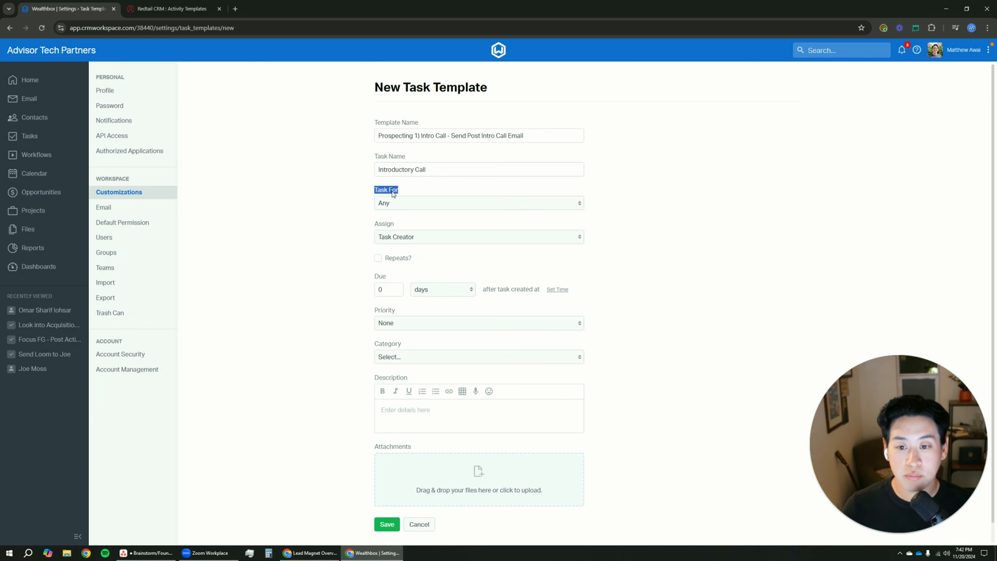
{"action": "triple_click", "coordinate": [392, 192]}
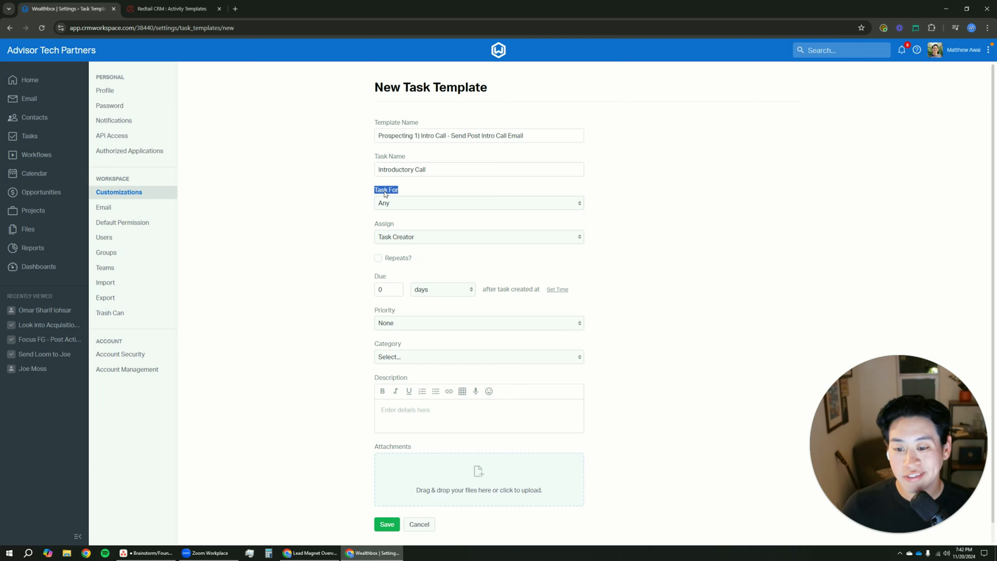
{"action": "left_click", "coordinate": [395, 203]}
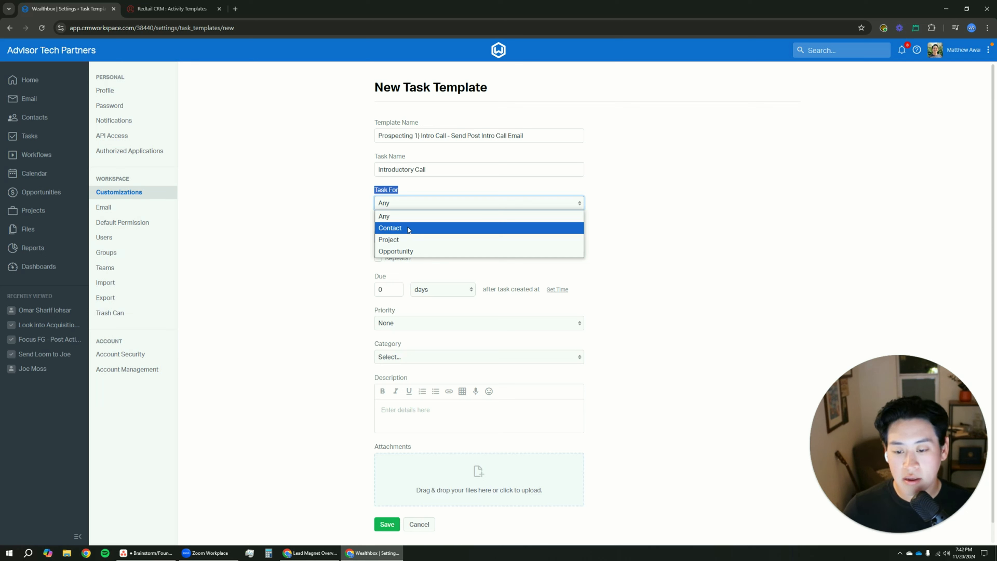
{"action": "left_click", "coordinate": [396, 229]}
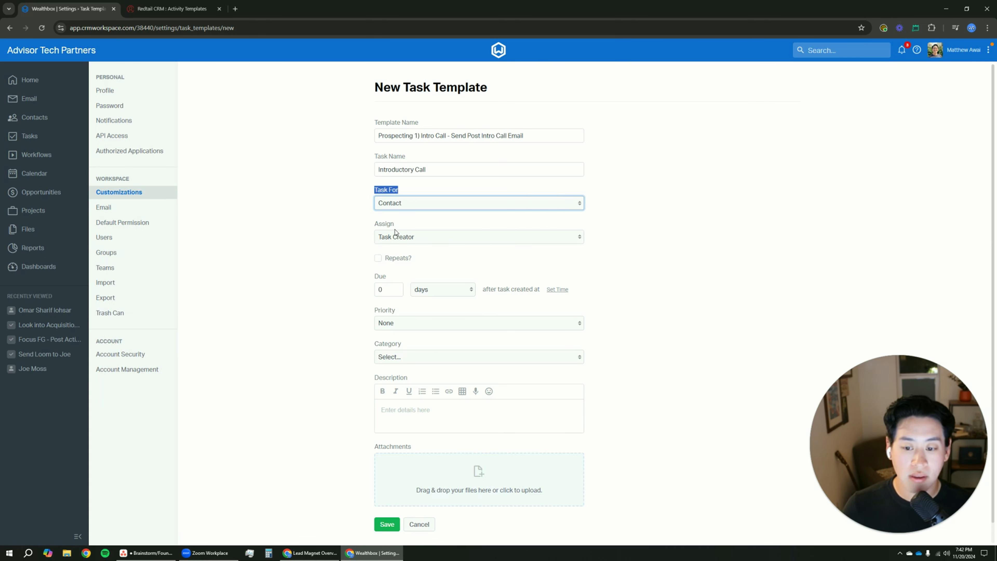
- View the Assign options, switch to Redtail and clear all selected attendees of the Intro Call template
{"action": "left_click", "coordinate": [398, 238]}
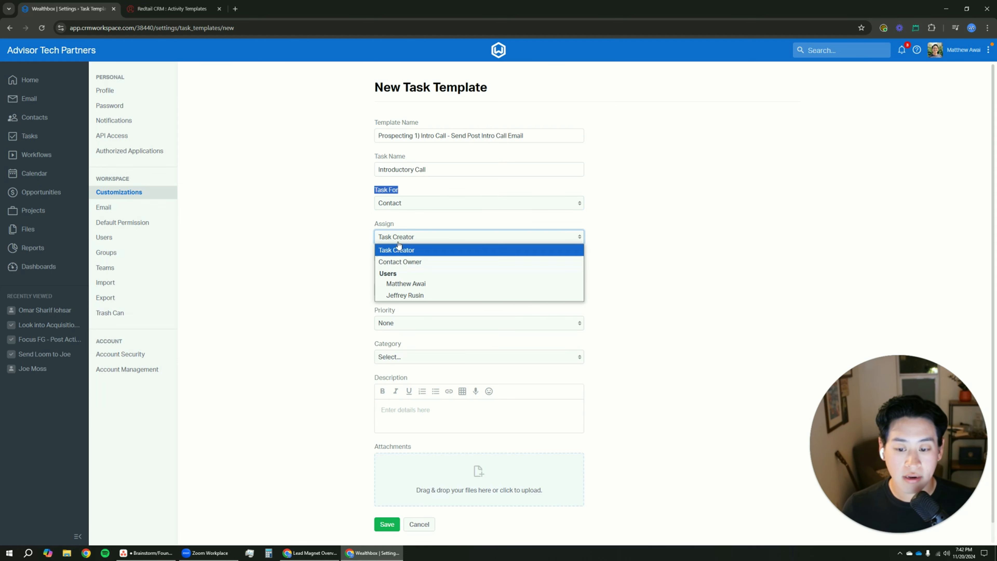
{"action": "left_click", "coordinate": [177, 5]}
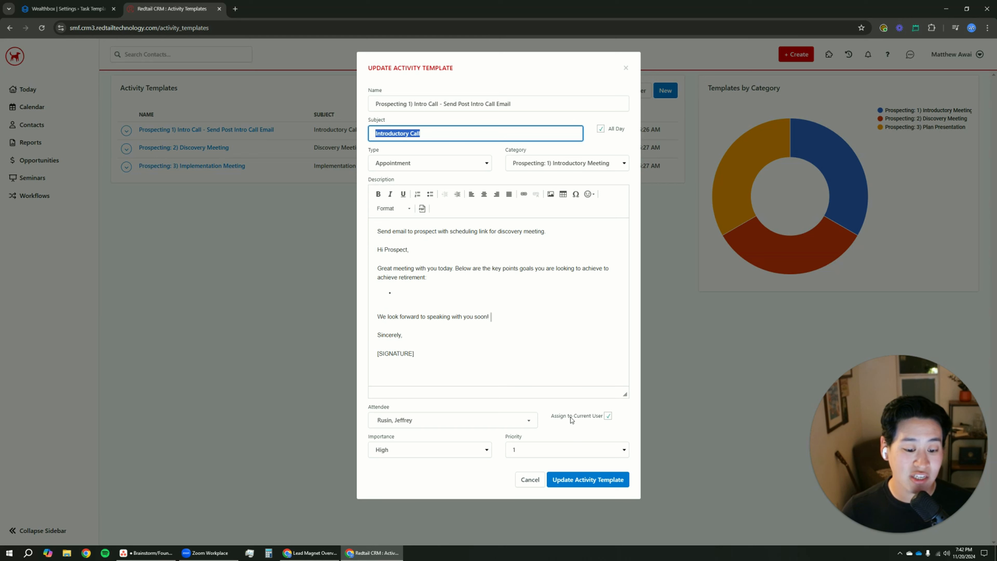
{"action": "left_click", "coordinate": [445, 419]}
{"action": "left_click", "coordinate": [485, 439]}
{"action": "left_click", "coordinate": [411, 439]}
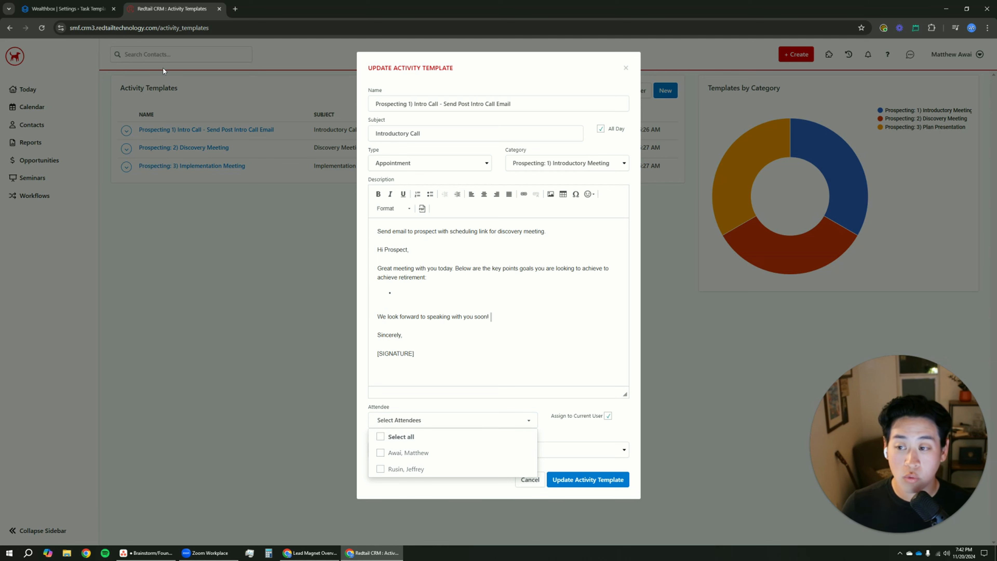
- Return to Wealthbox and keep the new template assigned to Task Creator
{"action": "left_click", "coordinate": [88, 9]}
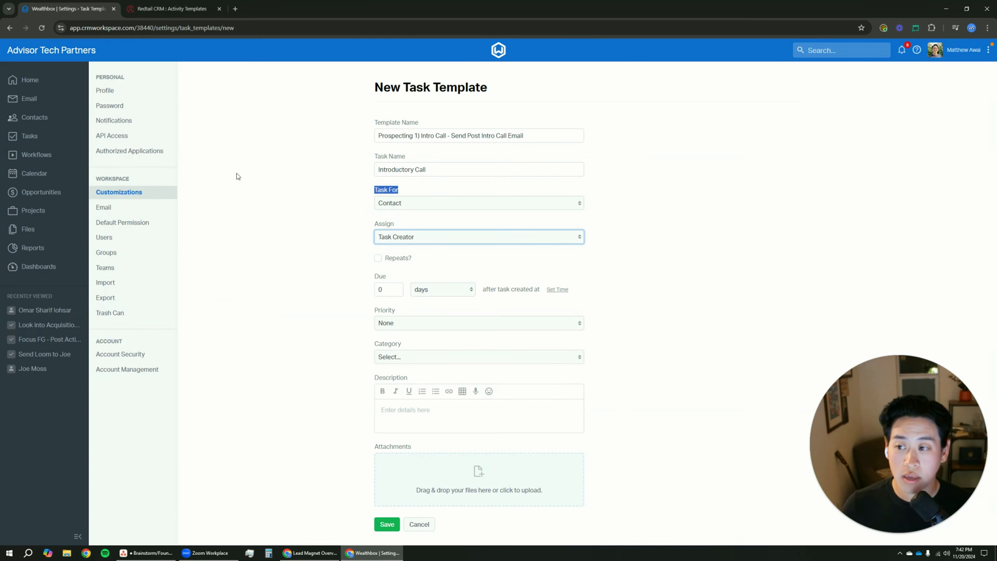
{"action": "left_click", "coordinate": [396, 243]}
{"action": "left_click", "coordinate": [361, 254]}
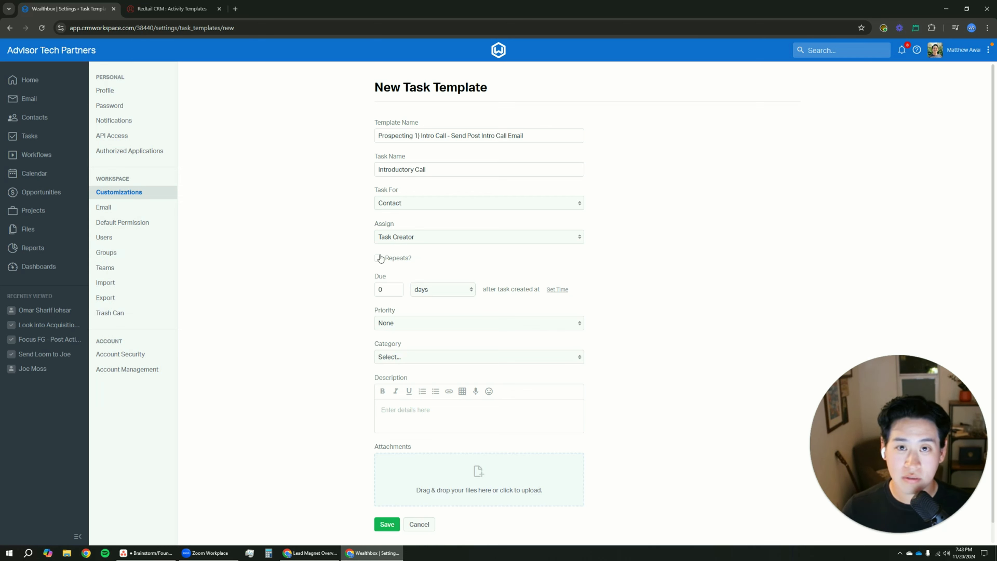
- Examine the due date's interval units, keeping the task due 0 days after creation
{"action": "left_click", "coordinate": [386, 290]}
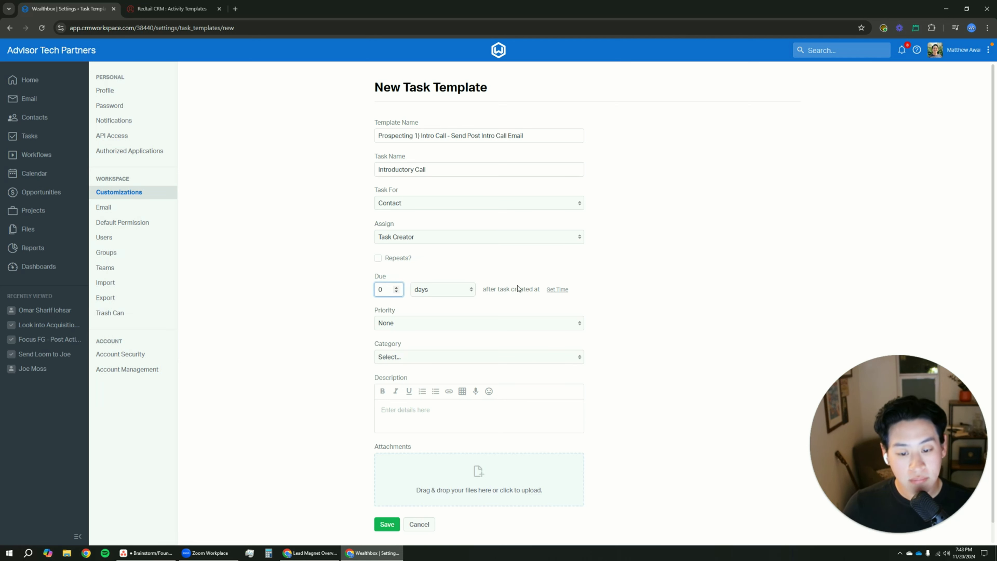
{"action": "left_click", "coordinate": [470, 291]}
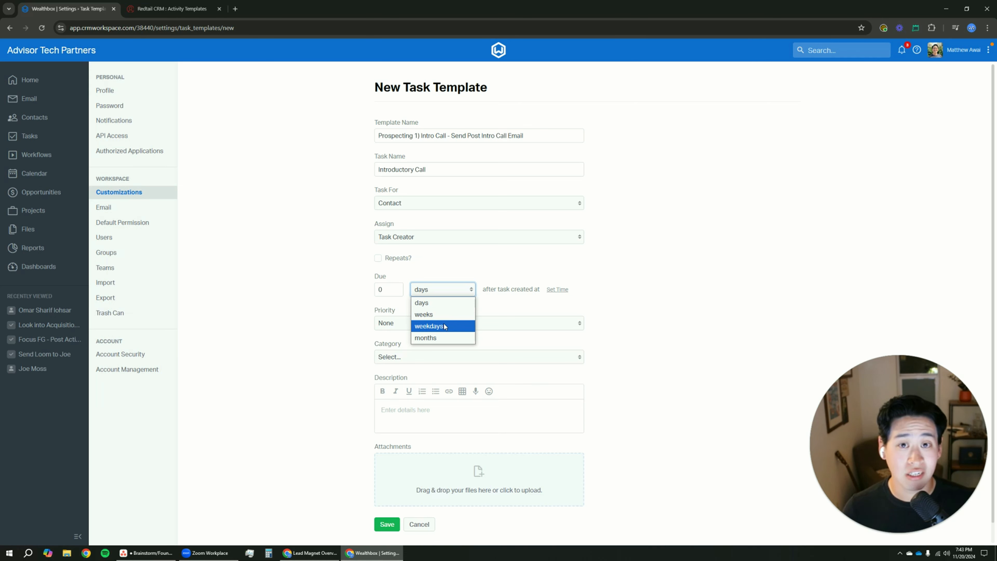
{"action": "left_click", "coordinate": [390, 290]}
{"action": "double_click", "coordinate": [389, 290]}
{"action": "left_click", "coordinate": [410, 281]}
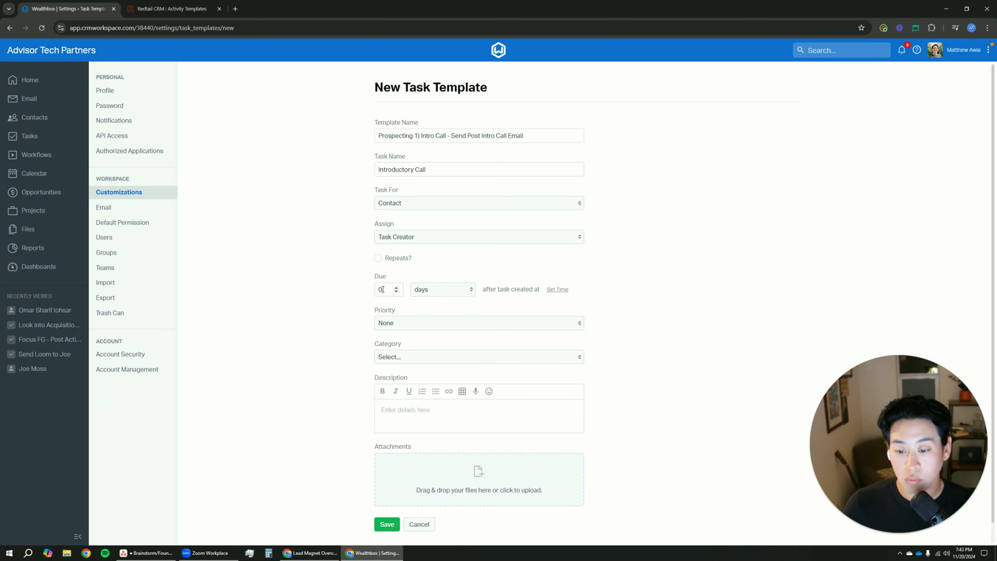
- Set the new task template's priority to High
{"action": "scroll", "coordinate": [407, 322], "scroll_direction": "down", "scroll_amount": 1}
{"action": "left_click", "coordinate": [406, 313]}
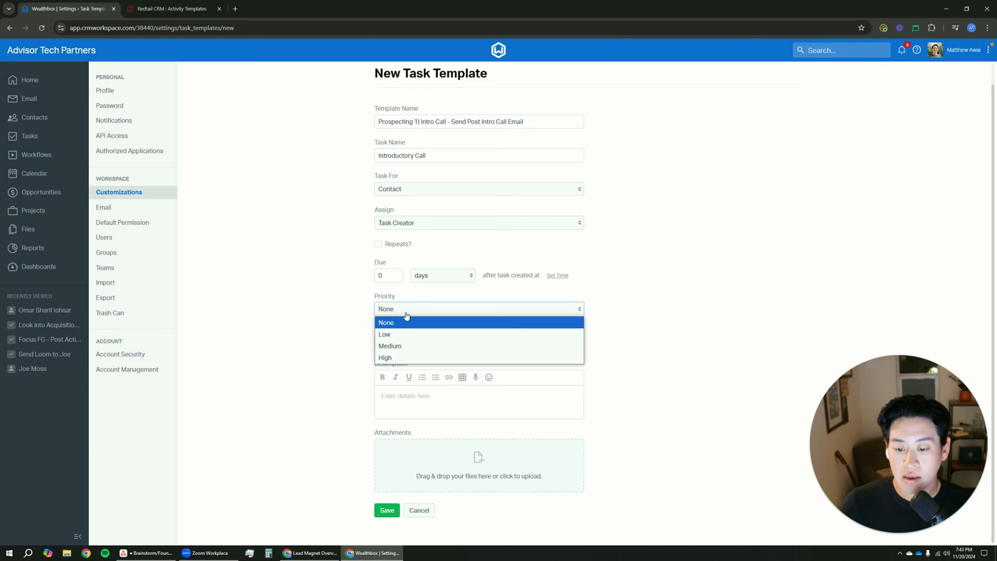
{"action": "left_click", "coordinate": [409, 354]}
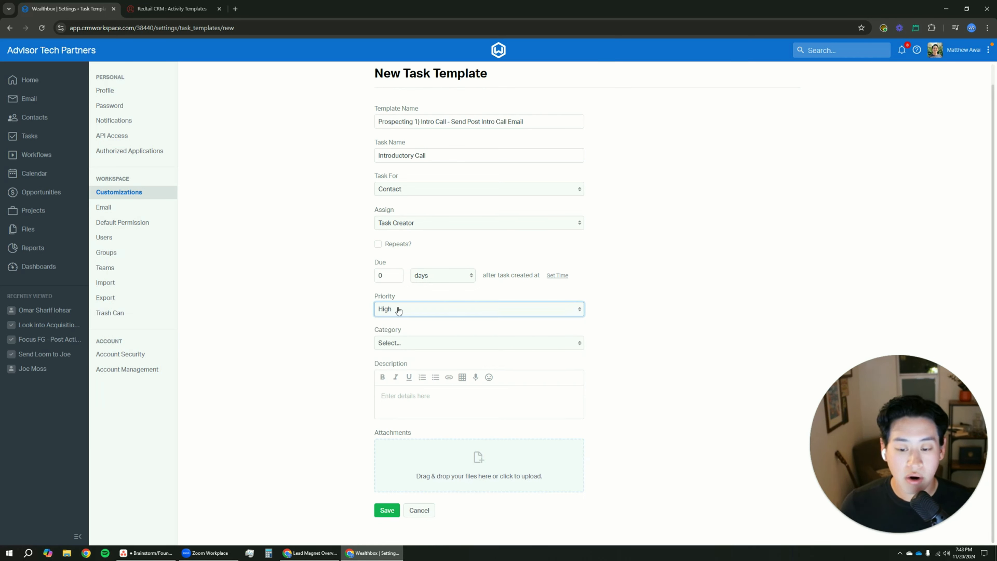
- Review the available task categories, check back with Redtail, and set the template's category to Follow-Up - Email
{"action": "left_click", "coordinate": [400, 346]}
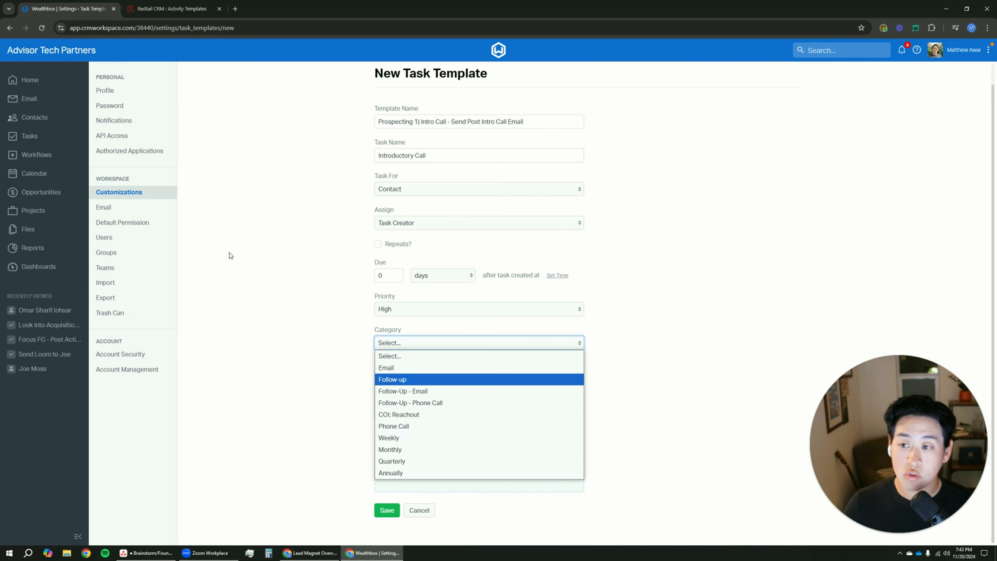
{"action": "left_click", "coordinate": [179, 5]}
{"action": "left_click", "coordinate": [179, 5]}
{"action": "left_click", "coordinate": [67, 8]}
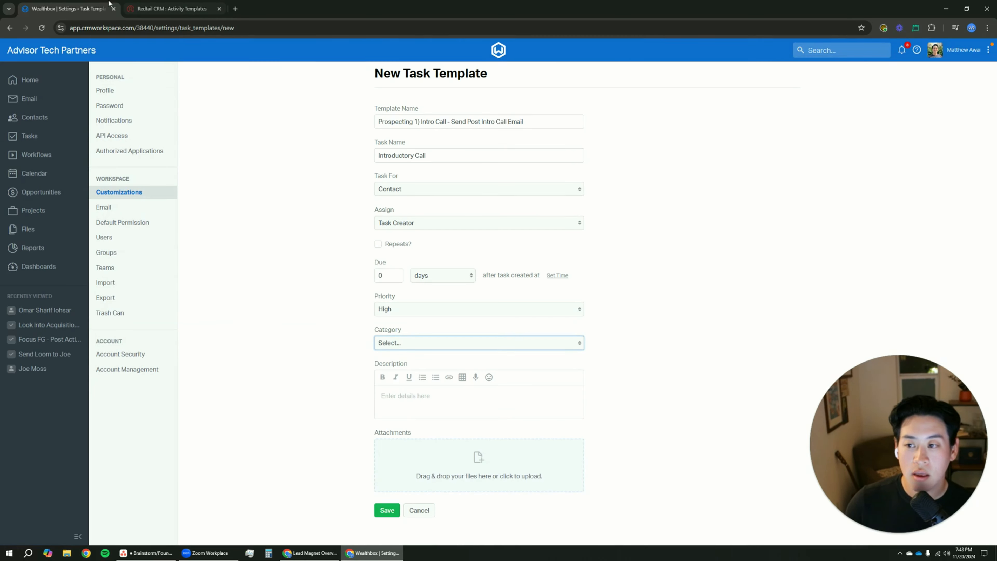
{"action": "left_click", "coordinate": [389, 342]}
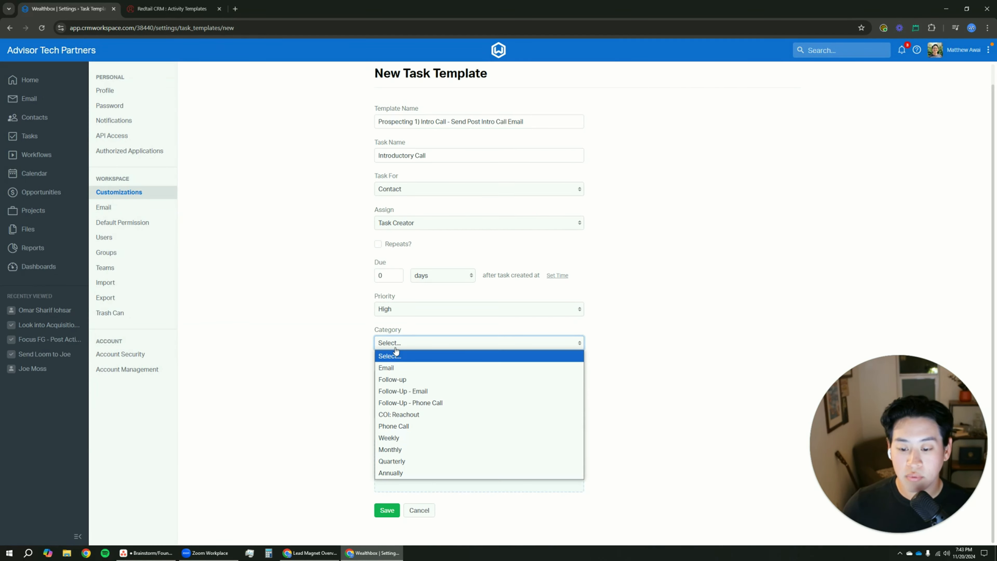
{"action": "left_click", "coordinate": [414, 391]}
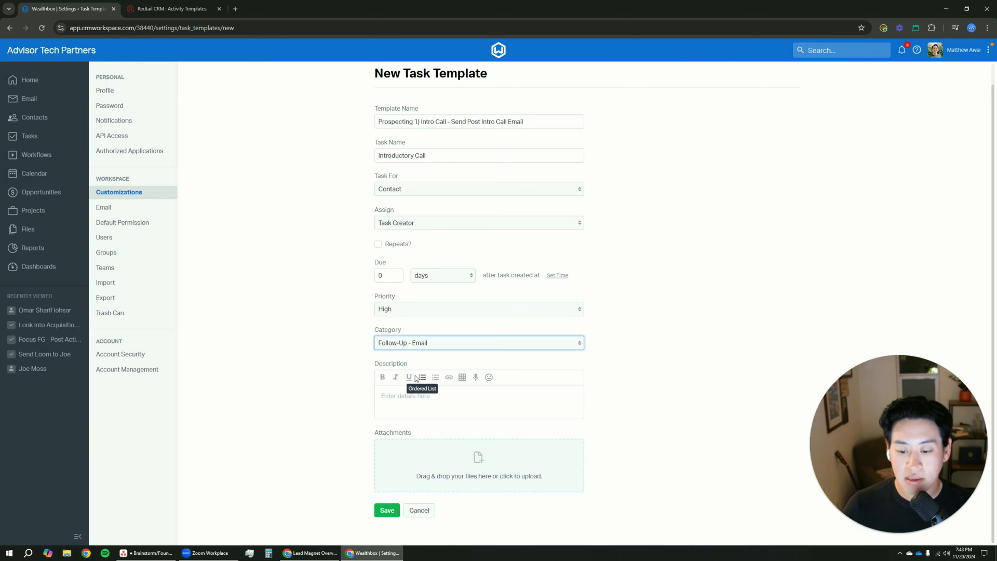
- Copy the follow-up email text from the Redtail template into the new template's description and place the cursor at its empty bullet
{"action": "left_click", "coordinate": [412, 387]}
{"action": "left_click", "coordinate": [393, 367]}
{"action": "double_click", "coordinate": [393, 367]}
{"action": "key", "text": "ctrl+Tab"}
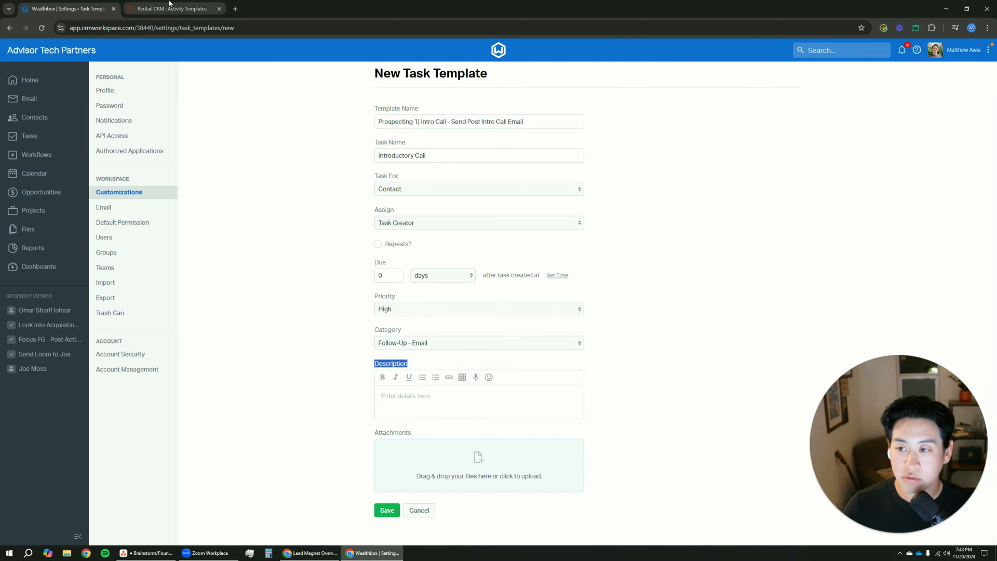
{"action": "key", "text": "ctrl+a"}
{"action": "key", "text": "ctrl+c"}
{"action": "key", "text": "ctrl+Tab"}
{"action": "left_click", "coordinate": [408, 397]}
{"action": "key", "text": "ctrl+v"}
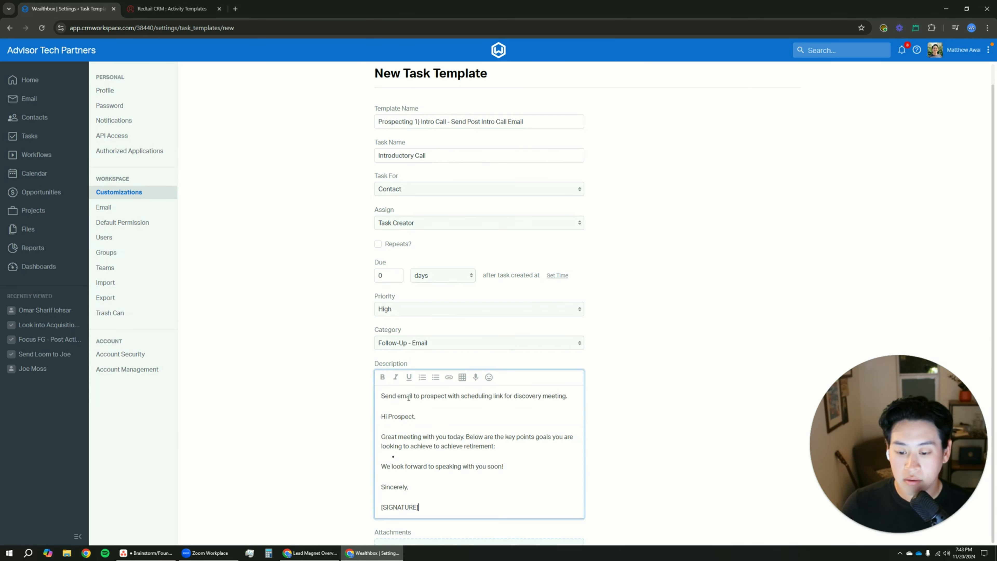
{"action": "scroll", "coordinate": [429, 414], "scroll_direction": "down", "scroll_amount": 1}
{"action": "left_click", "coordinate": [428, 414]}
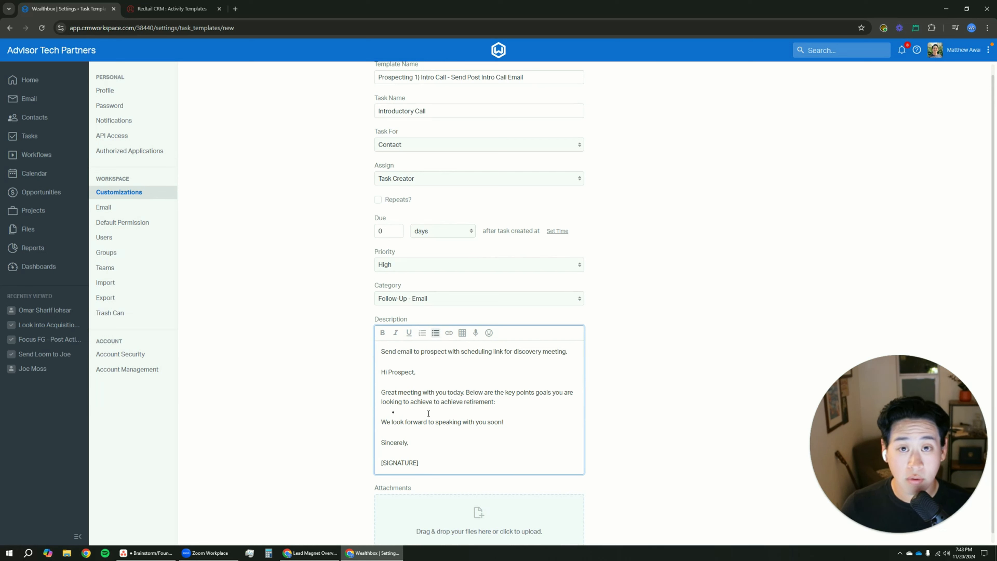
- Recreate the empty bullet below the goals sentence with a blank line after it, and save the new task template
{"action": "key", "text": "BackSpace"}
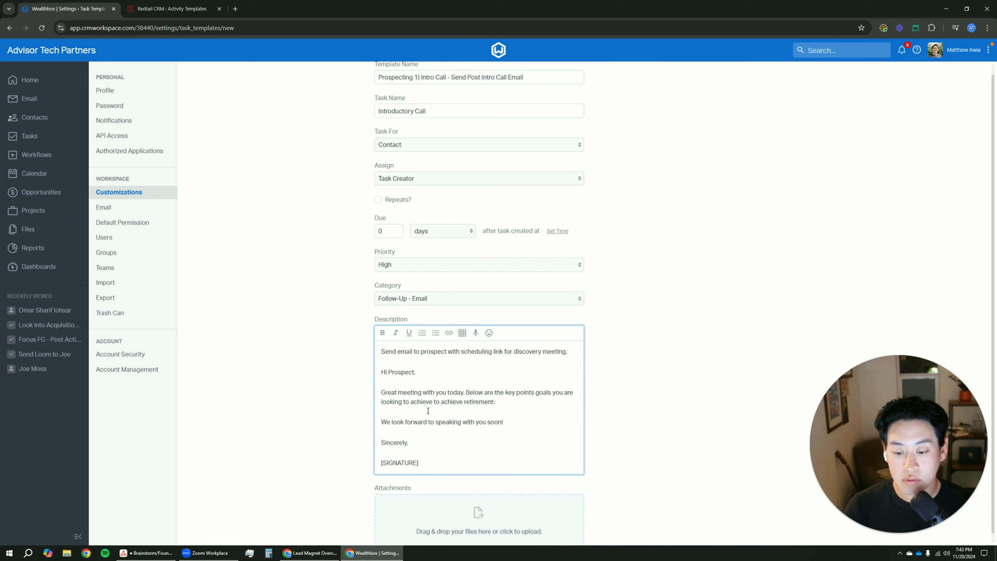
{"action": "key", "text": "Return"}
{"action": "left_click", "coordinate": [435, 334]}
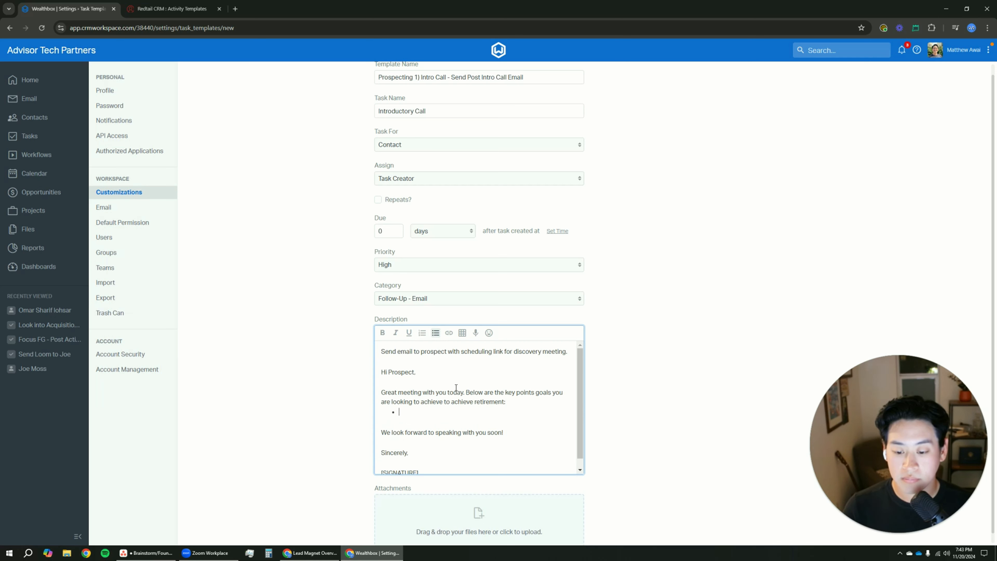
{"action": "scroll", "coordinate": [455, 387], "scroll_direction": "down", "scroll_amount": 3}
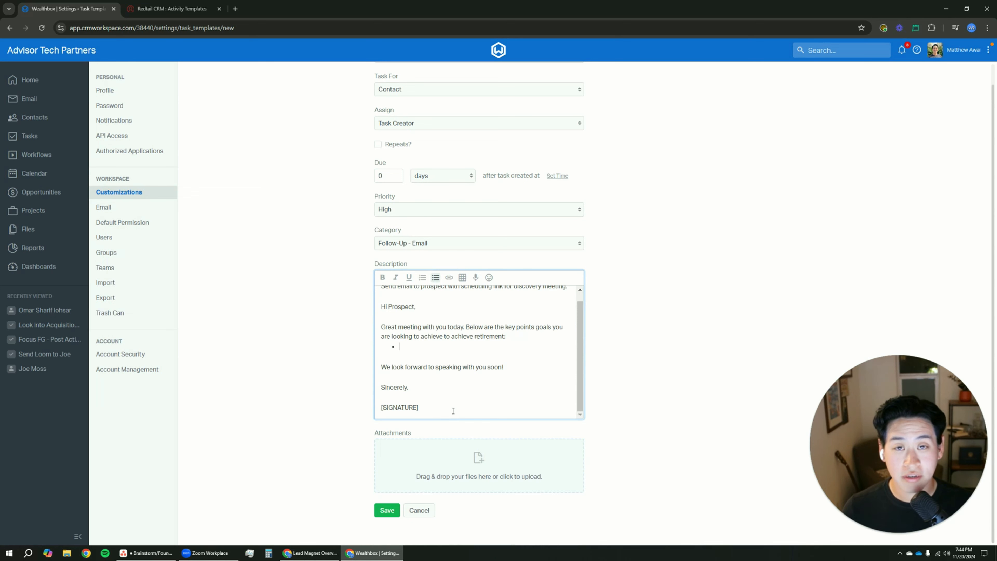
{"action": "left_click", "coordinate": [387, 513]}
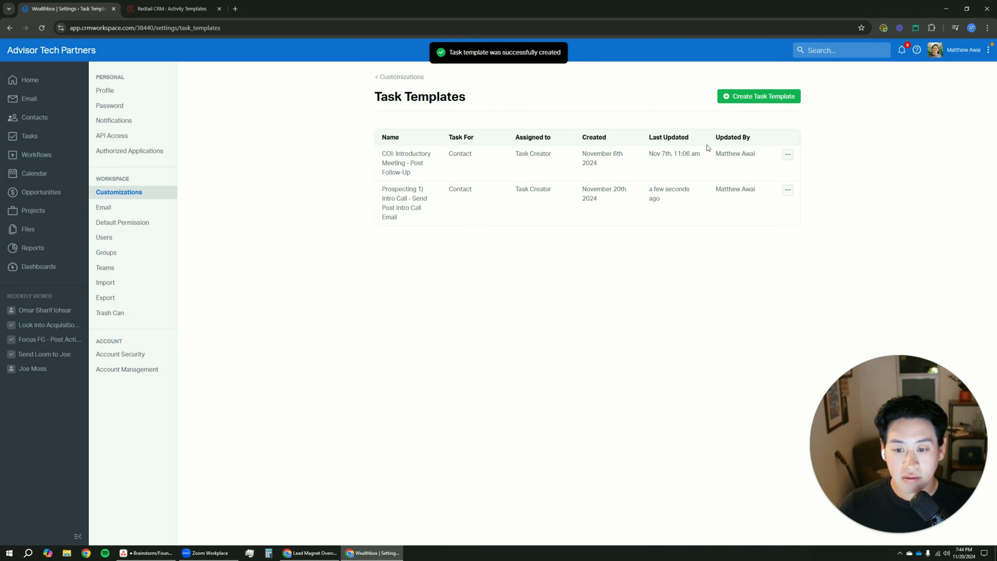
- Search the workspace for the sample prospect using "sch" and open that person's contact record
{"action": "left_click", "coordinate": [831, 55]}
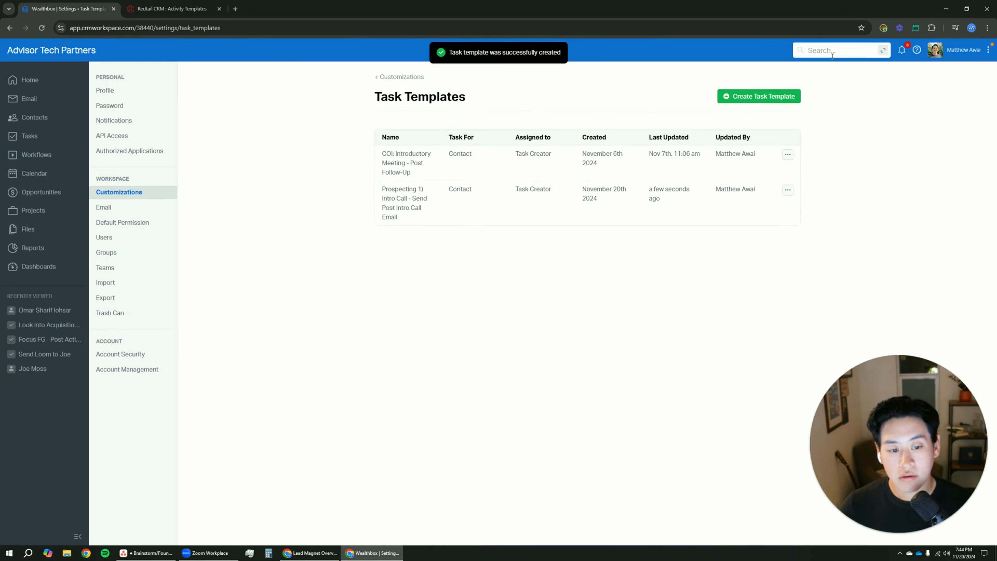
{"action": "type", "text": "sch"}
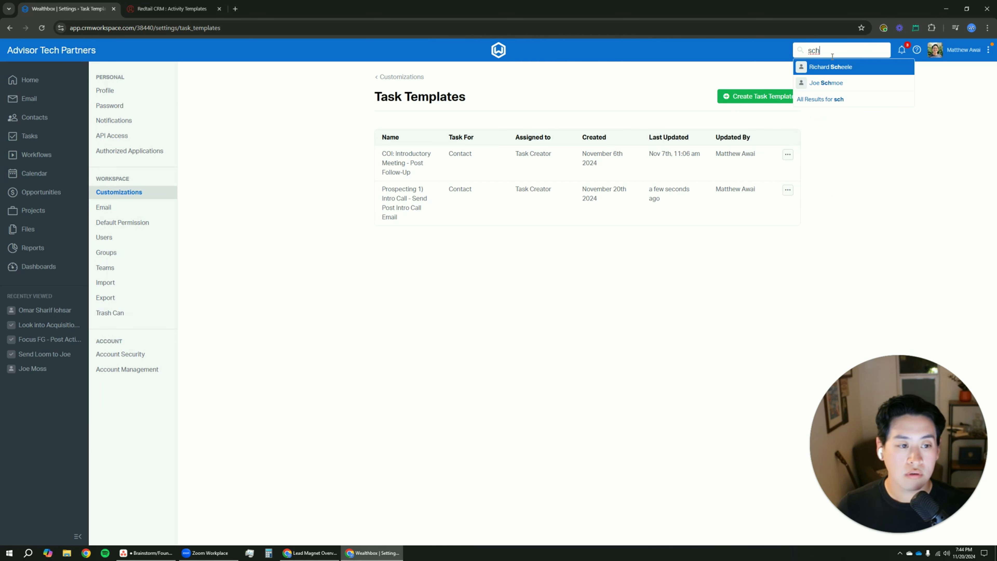
{"action": "left_click", "coordinate": [829, 83]}
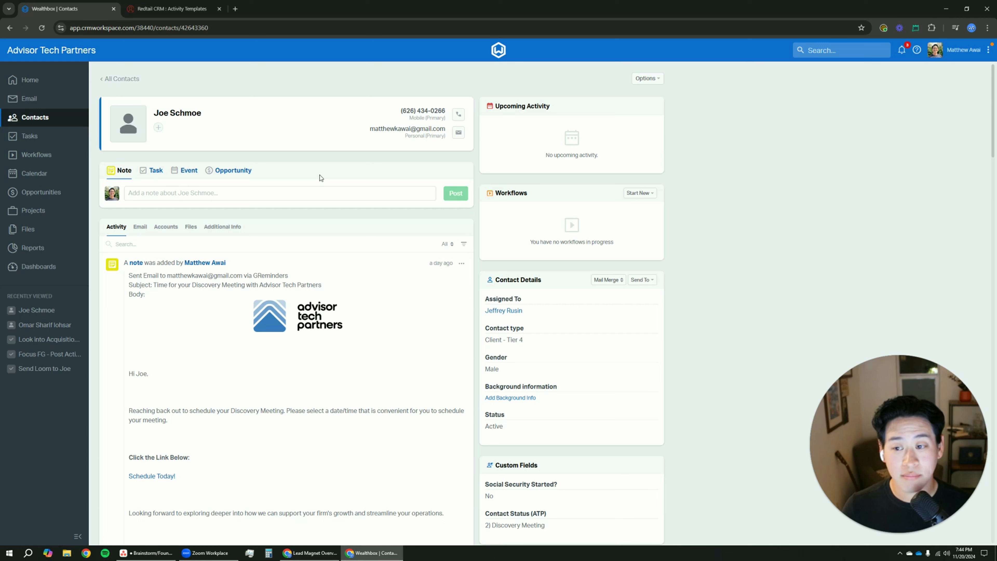
- Start a new task on the contact and fill it from the "Prospecting 1) Intro Call - Send Post Intro Call Email" template
{"action": "left_click", "coordinate": [161, 172]}
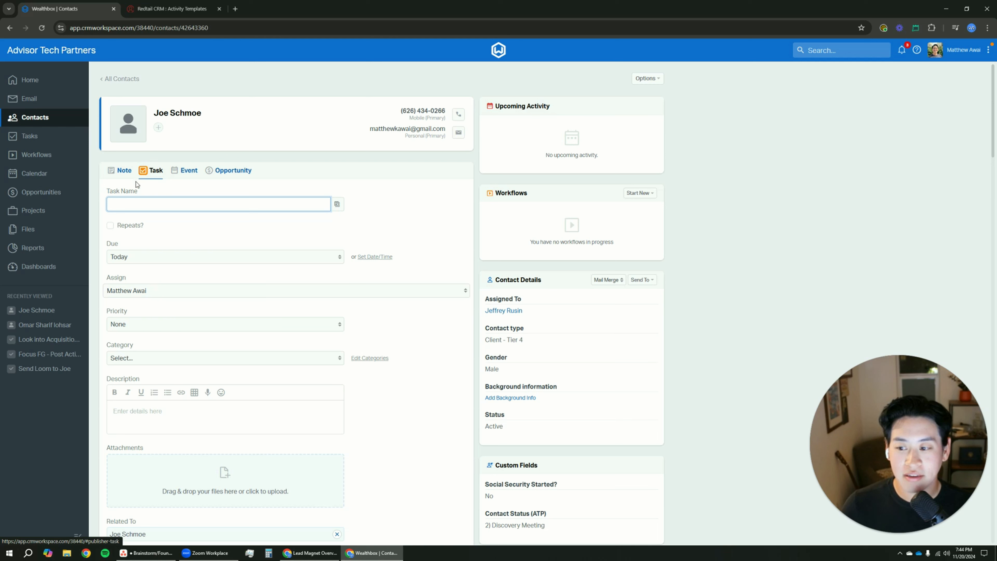
{"action": "left_click", "coordinate": [338, 204]}
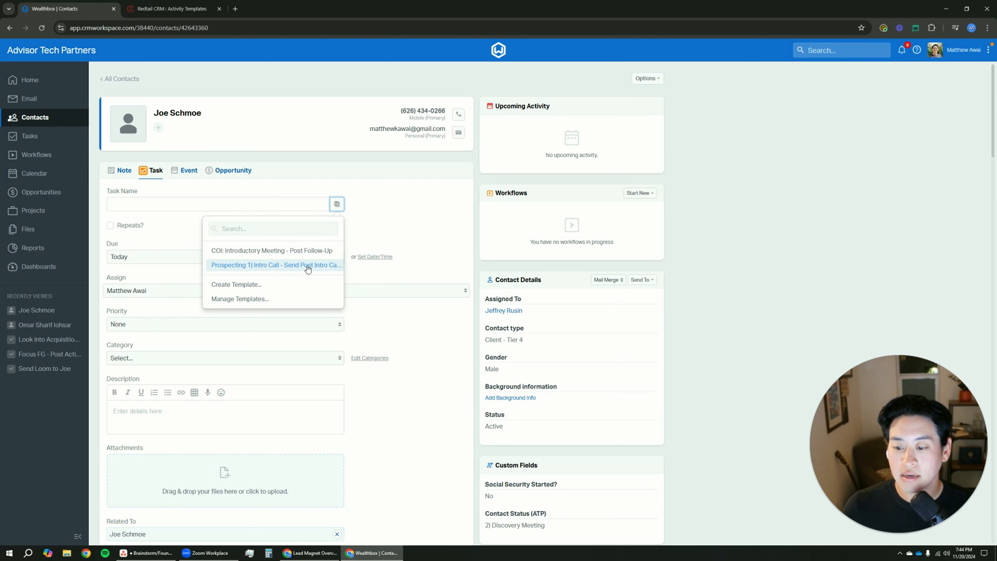
{"action": "left_click", "coordinate": [297, 267]}
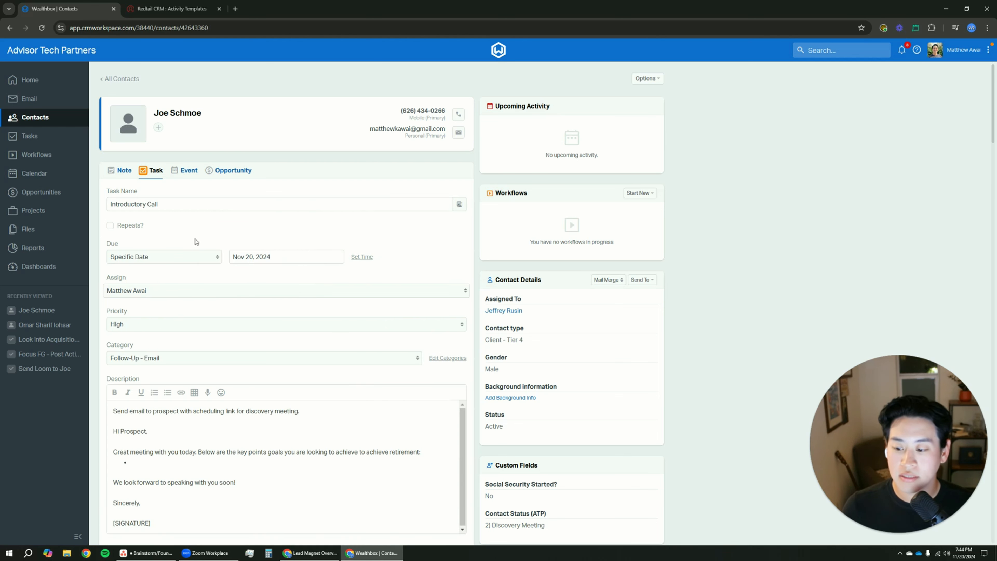
{"action": "scroll", "coordinate": [217, 301], "scroll_direction": "down", "scroll_amount": 2}
{"action": "scroll", "coordinate": [217, 301], "scroll_direction": "down", "scroll_amount": 1}
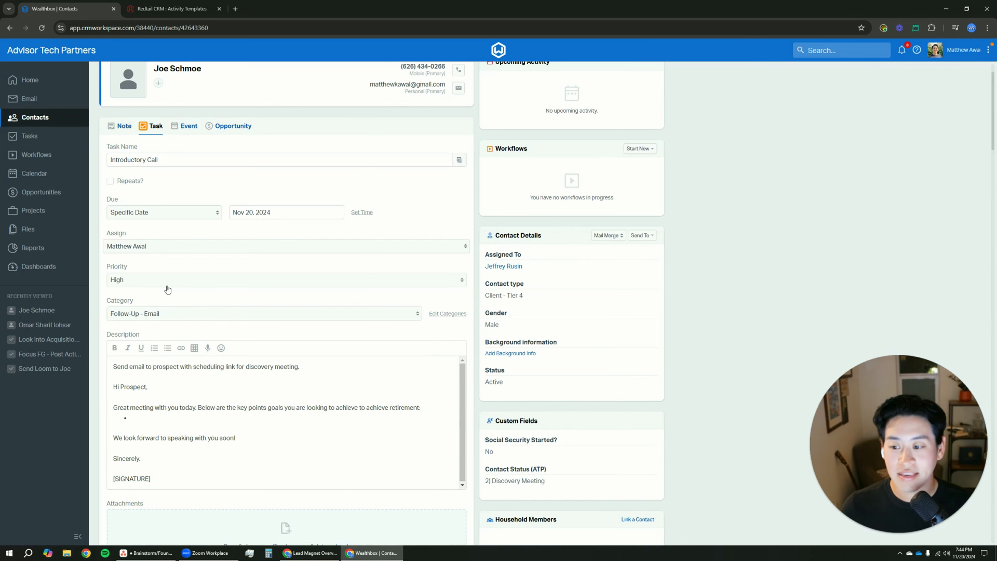
{"action": "scroll", "coordinate": [167, 290], "scroll_direction": "down", "scroll_amount": 1}
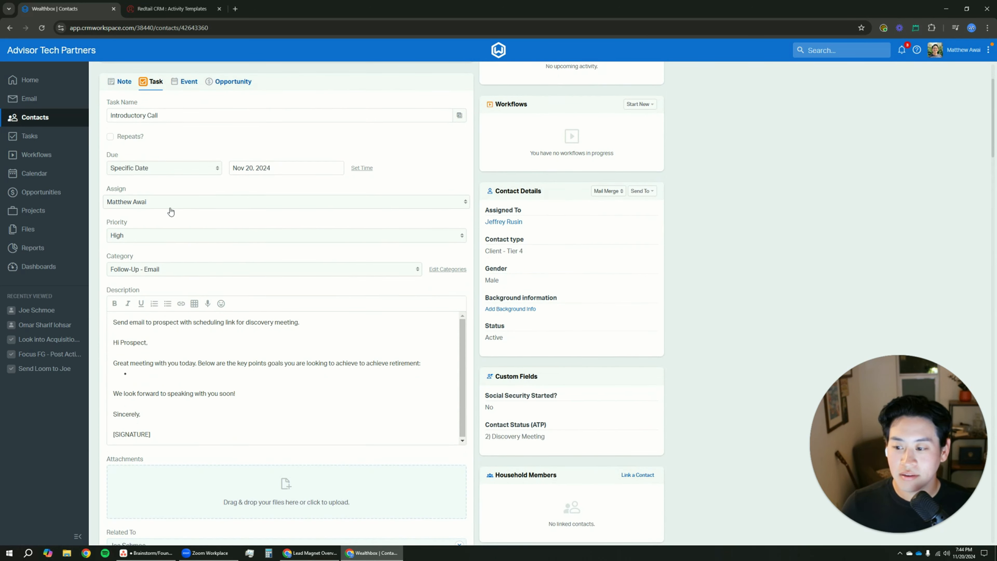
- Check the task's assignee, set its due date to Nov 25, 2024, and add the Introductory Call task to the contact
{"action": "left_click", "coordinate": [169, 203]}
{"action": "left_click", "coordinate": [159, 215]}
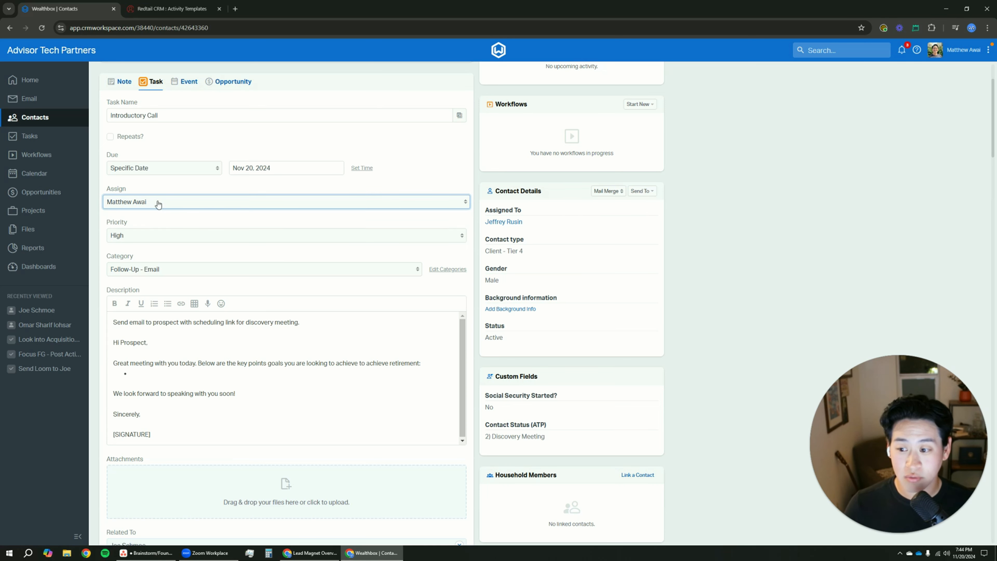
{"action": "left_click", "coordinate": [256, 168]}
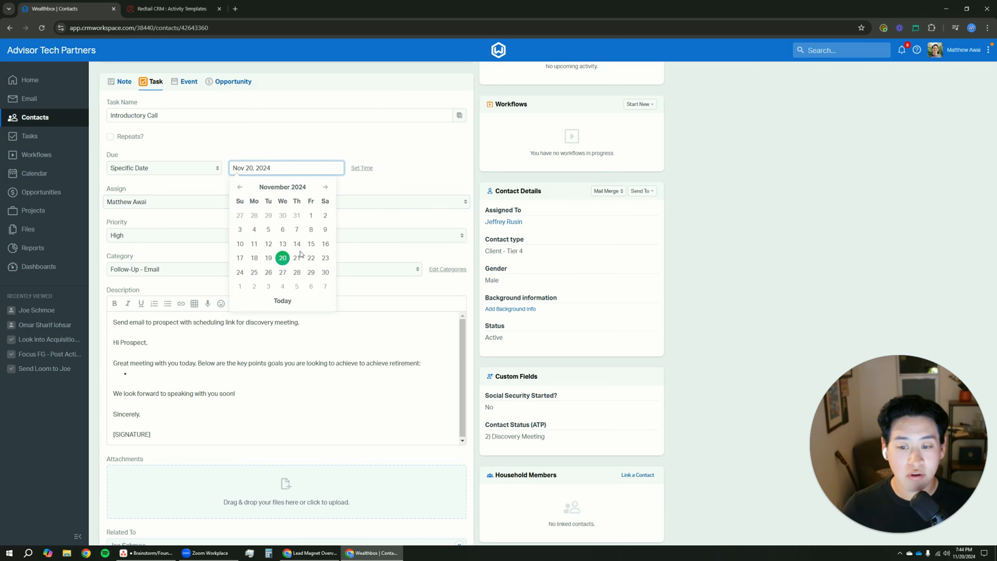
{"action": "left_click", "coordinate": [254, 273]}
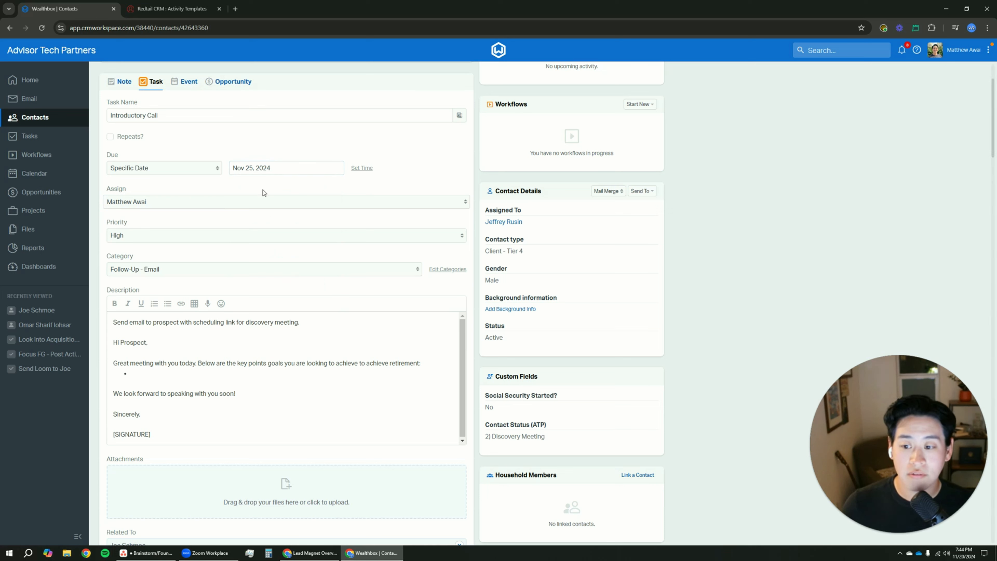
{"action": "left_click", "coordinate": [275, 168]}
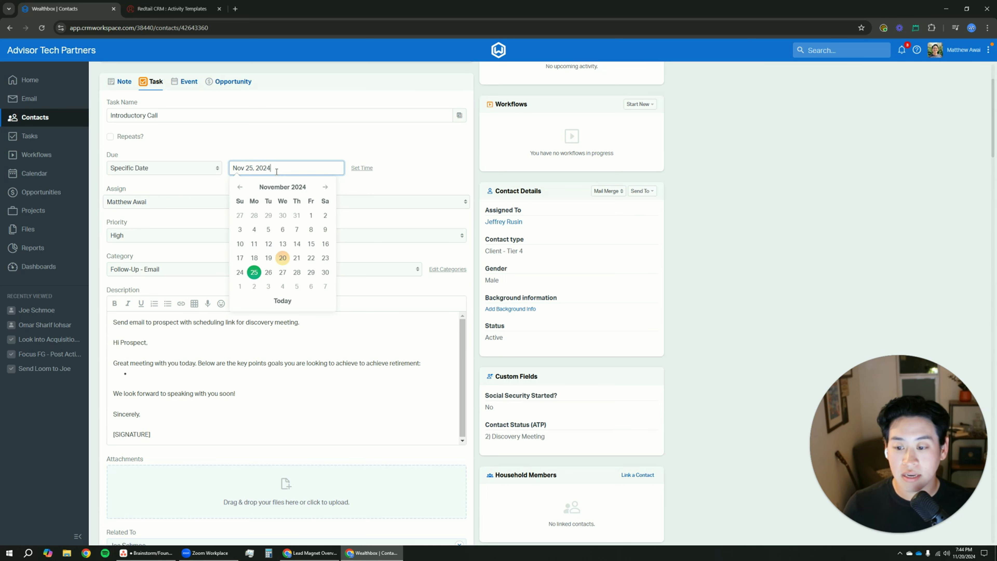
{"action": "left_click", "coordinate": [378, 144]}
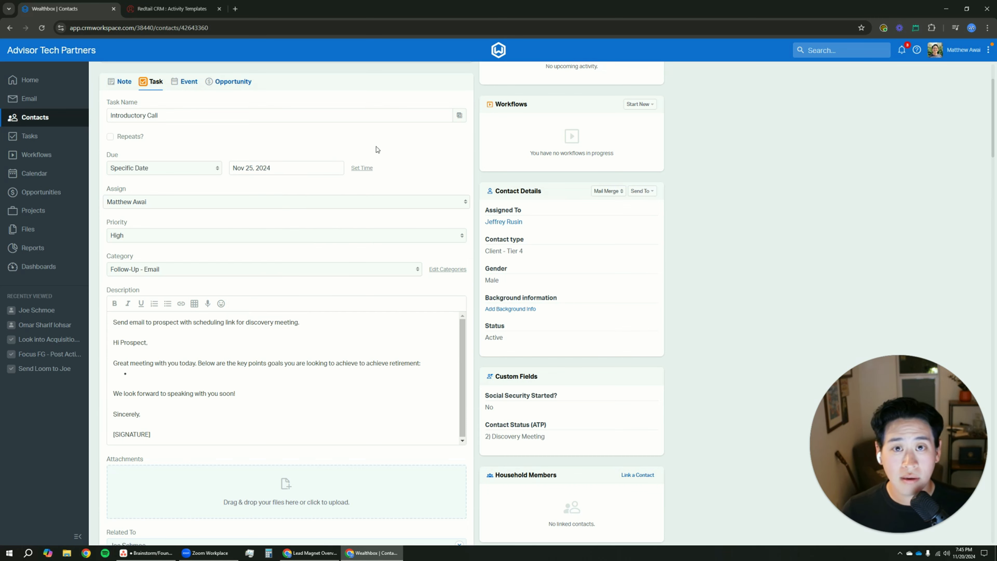
{"action": "scroll", "coordinate": [371, 167], "scroll_direction": "down", "scroll_amount": 9}
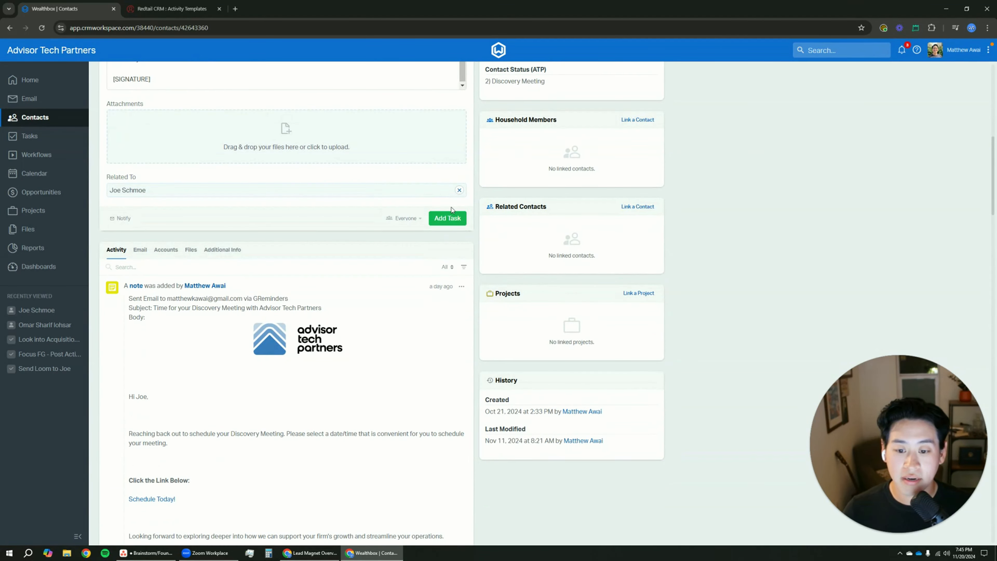
{"action": "left_click", "coordinate": [448, 218]}
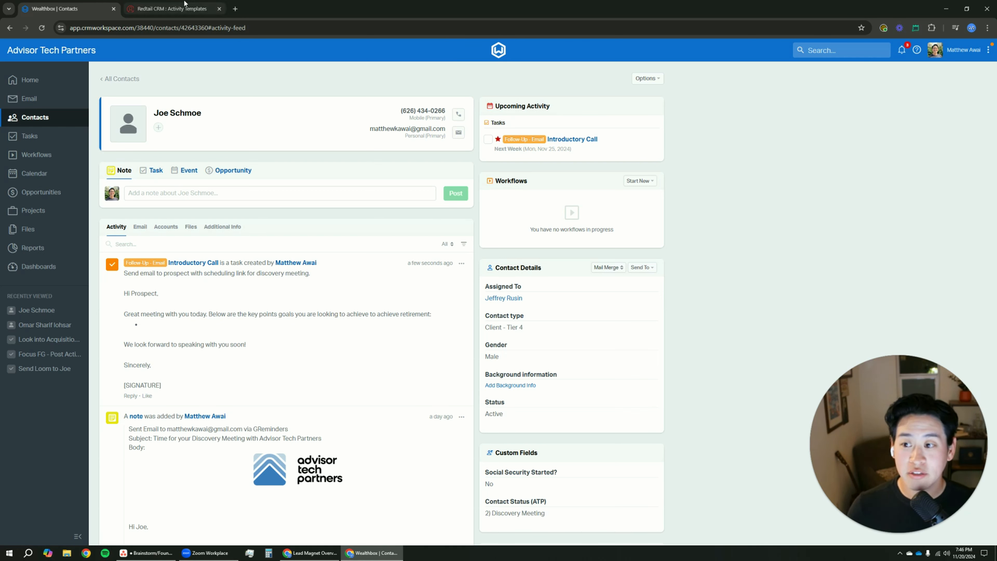
- Compare the Wealthbox contact's task with the Redtail activity template, examining the template's name, subject and type fields
{"action": "left_click", "coordinate": [193, 5]}
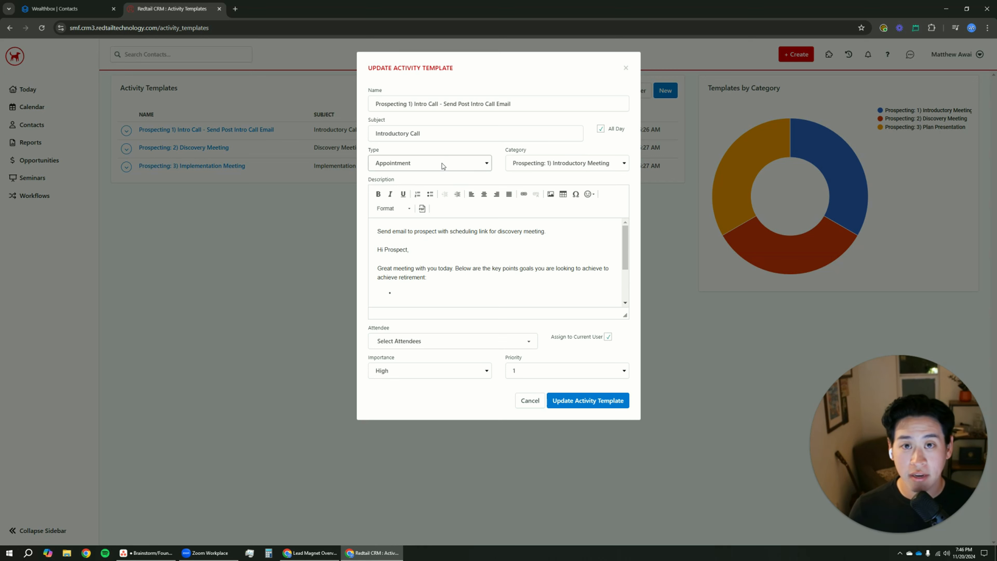
{"action": "left_click", "coordinate": [71, 5]}
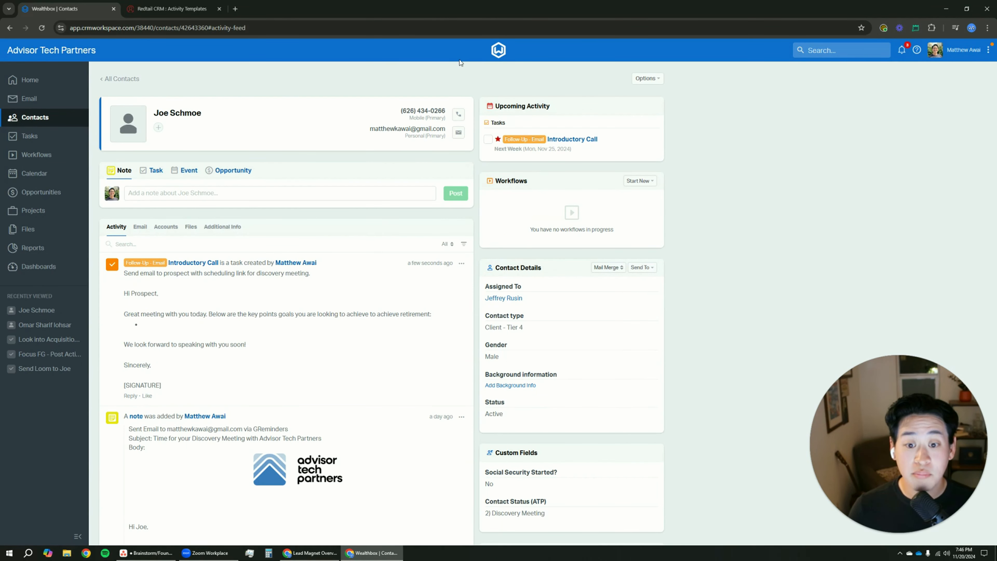
{"action": "left_click", "coordinate": [989, 51]}
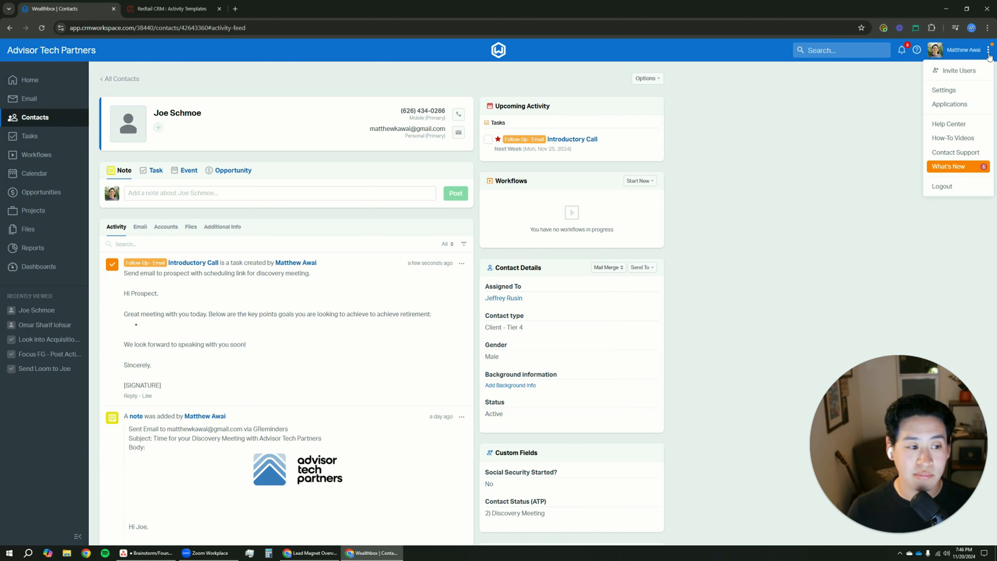
{"action": "left_click", "coordinate": [170, 5]}
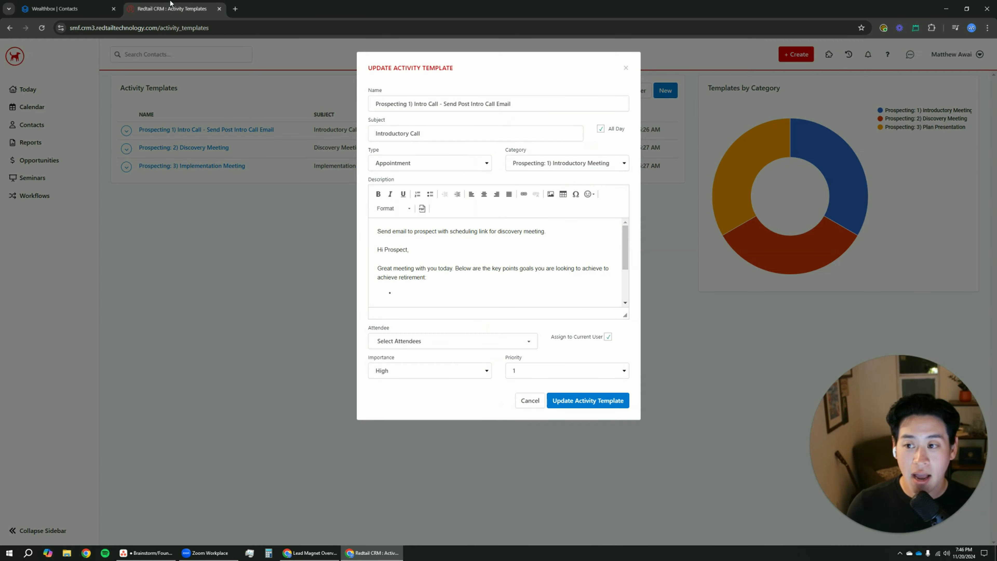
{"action": "triple_click", "coordinate": [430, 104]}
{"action": "double_click", "coordinate": [417, 133]}
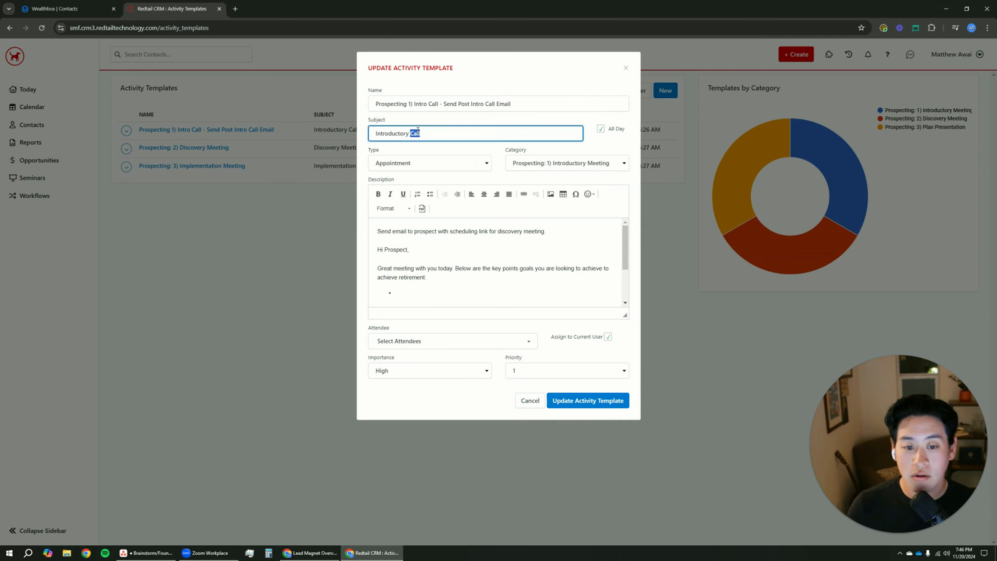
{"action": "left_click", "coordinate": [417, 163]}
{"action": "left_click", "coordinate": [419, 153]}
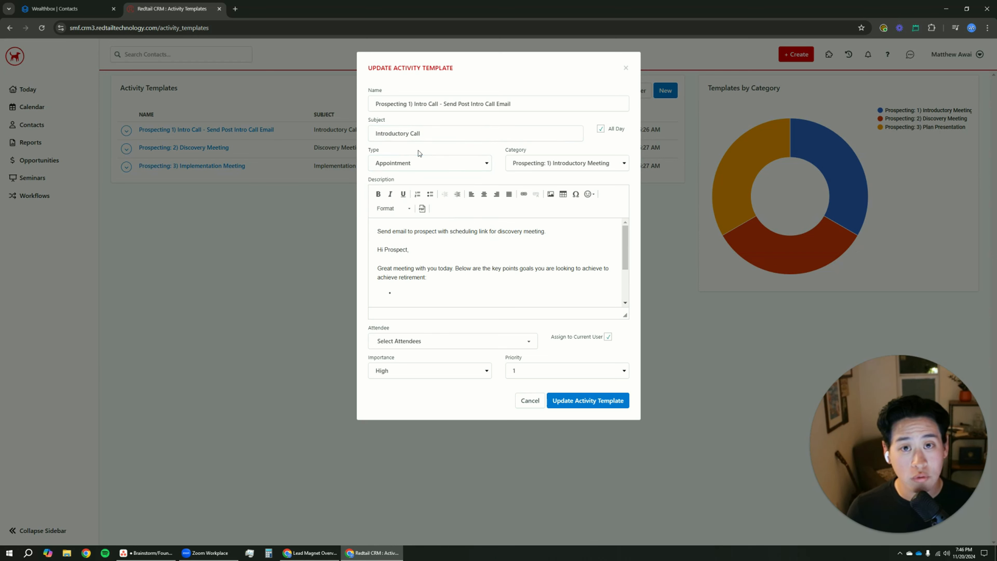
- Switch back to Wealthbox and open a new blank task form on the contact
{"action": "left_click", "coordinate": [93, 5]}
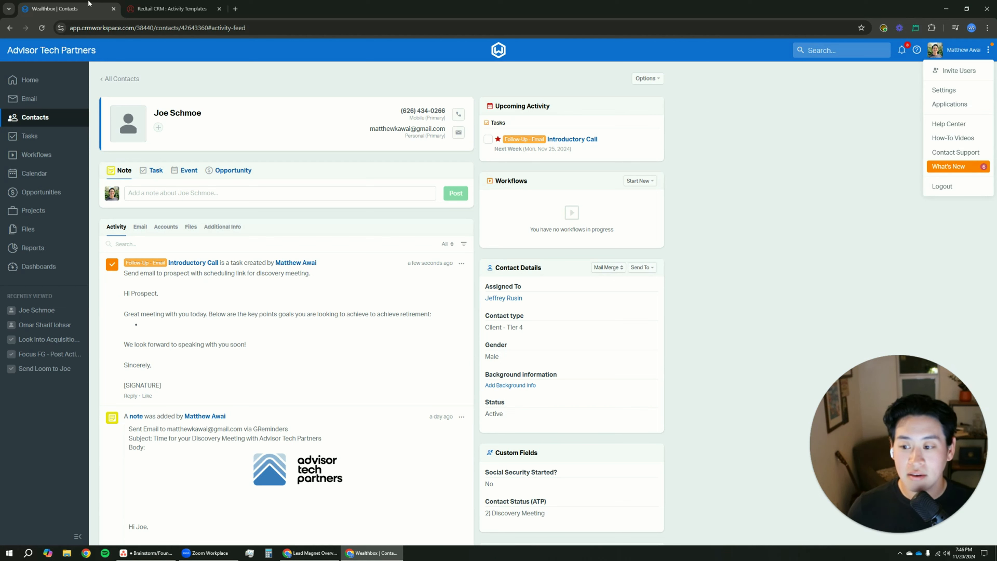
{"action": "left_click", "coordinate": [155, 170]}
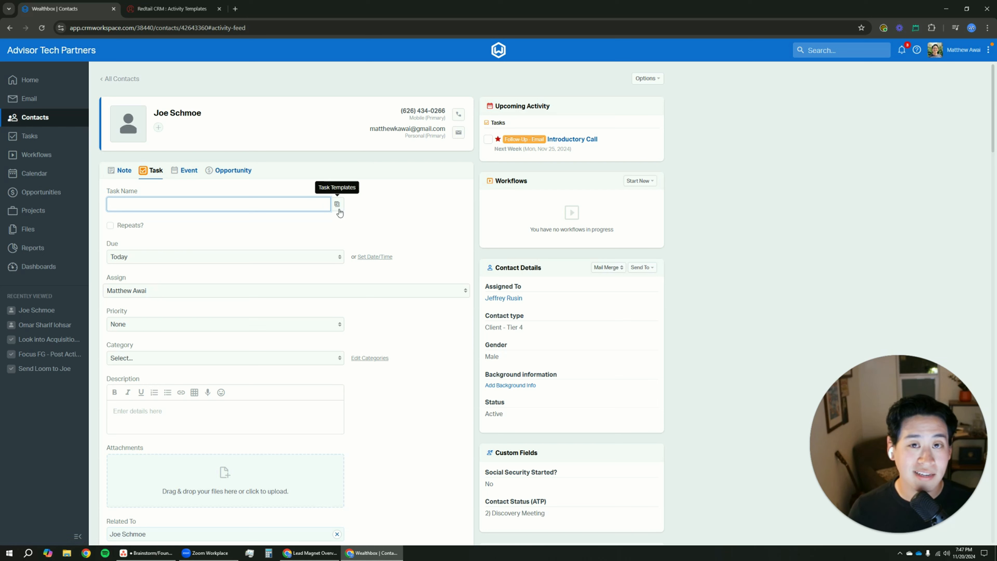